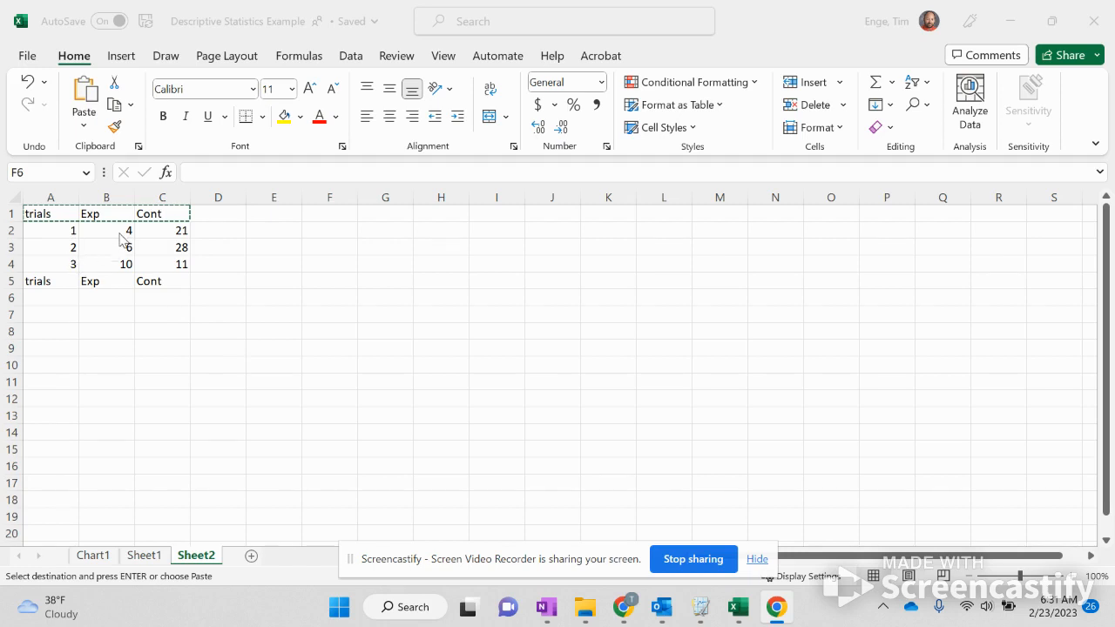
Label cell A6 "mean" beneath the copied header row.
{"action": "left_click", "coordinate": [166, 280]}
{"action": "left_click", "coordinate": [65, 284]}
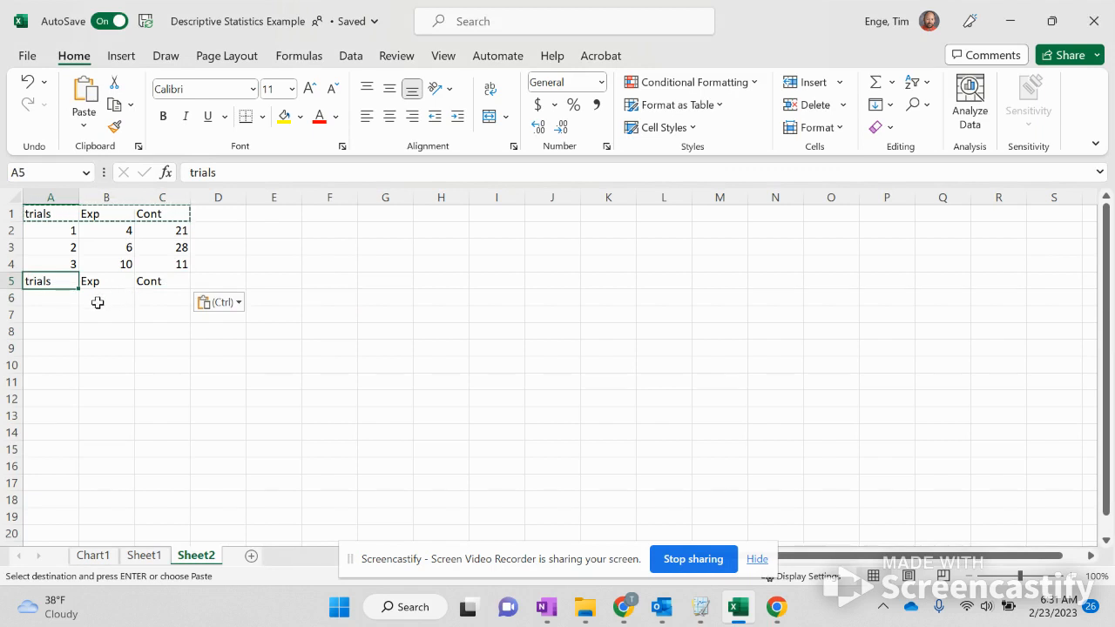
{"action": "left_click", "coordinate": [59, 297]}
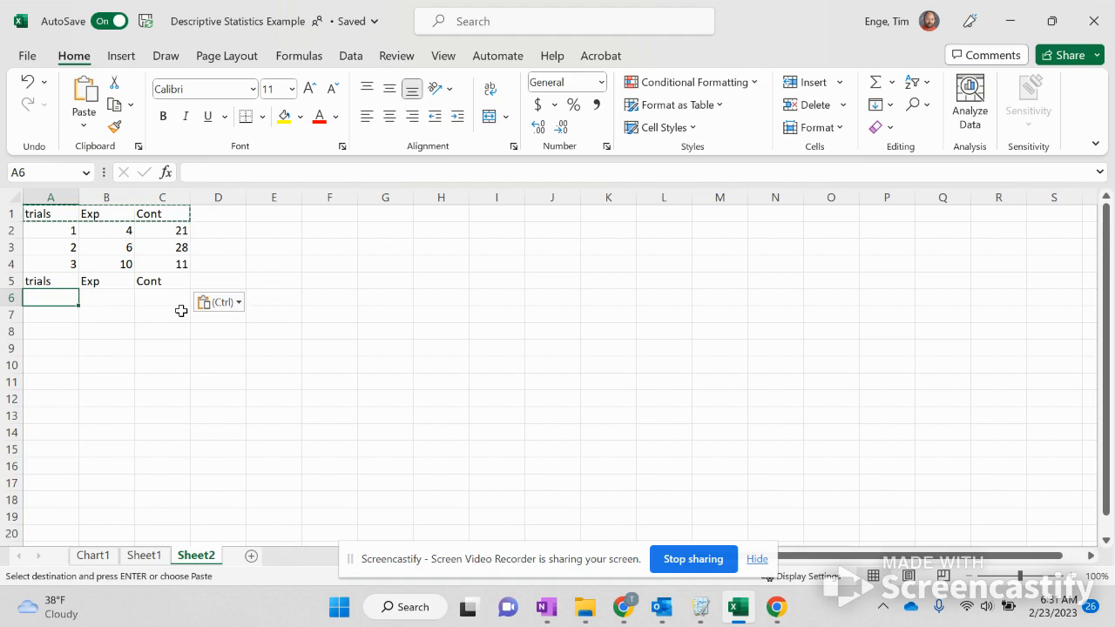
{"action": "type", "text": "mean"}
{"action": "key", "text": "Tab"}
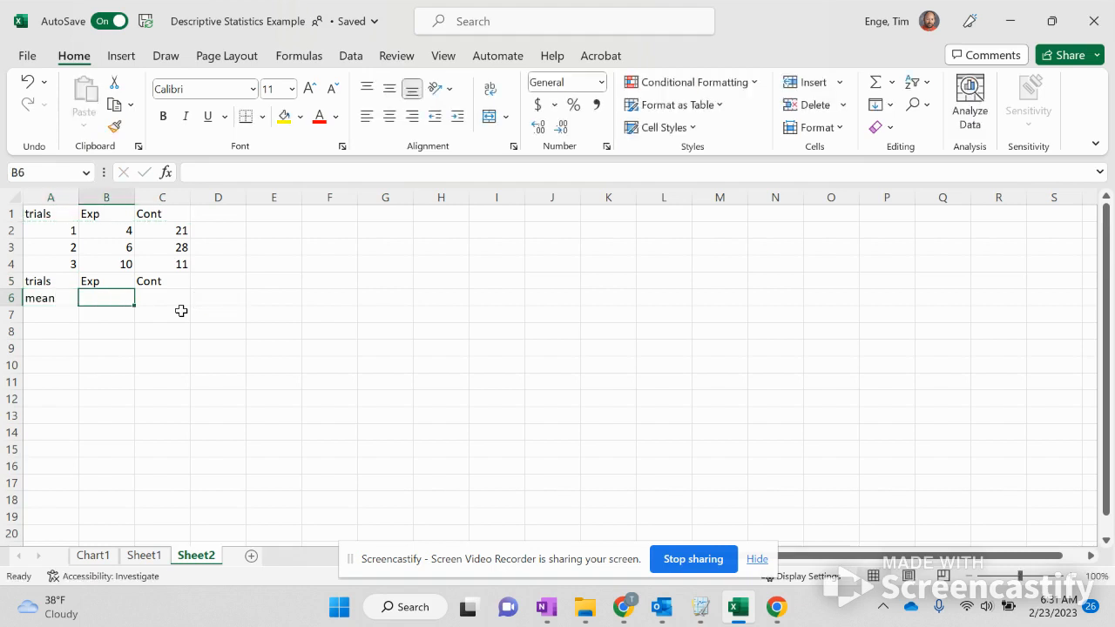
Calculate the mean of the Exp trials in cell B6 with =AVERAGE(B2:B4).
{"action": "type", "text": "="}
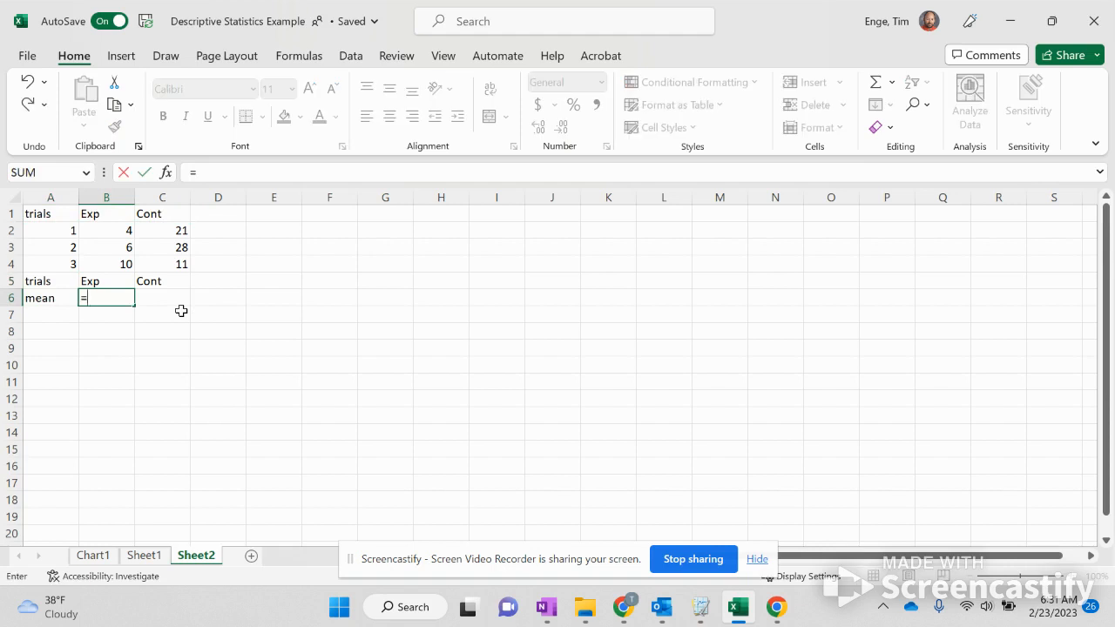
{"action": "type", "text": "aver"}
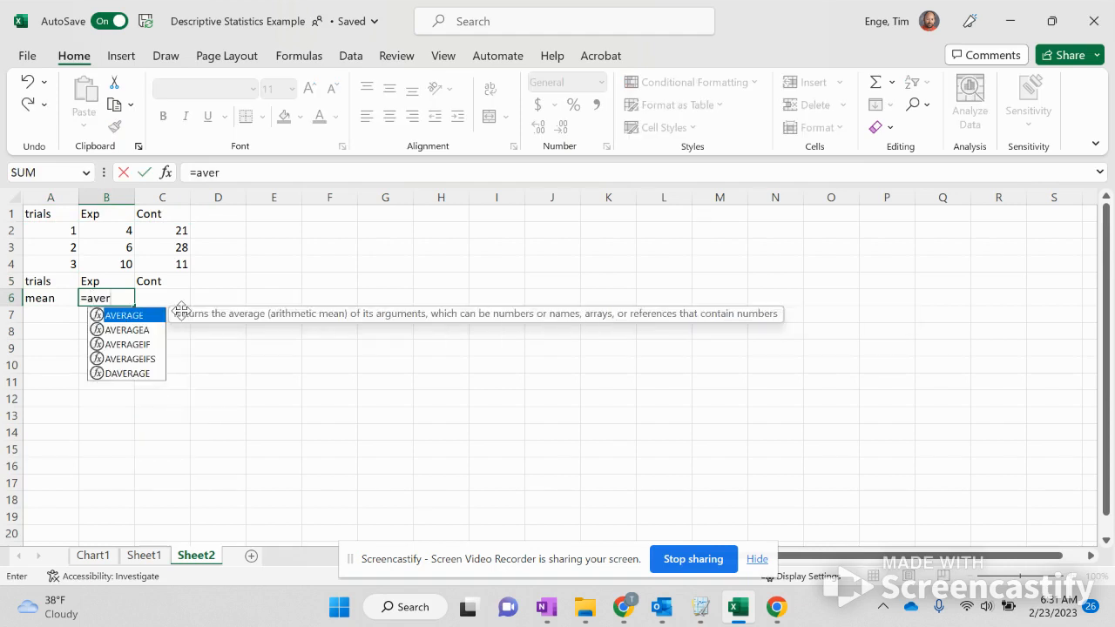
{"action": "type", "text": "age("}
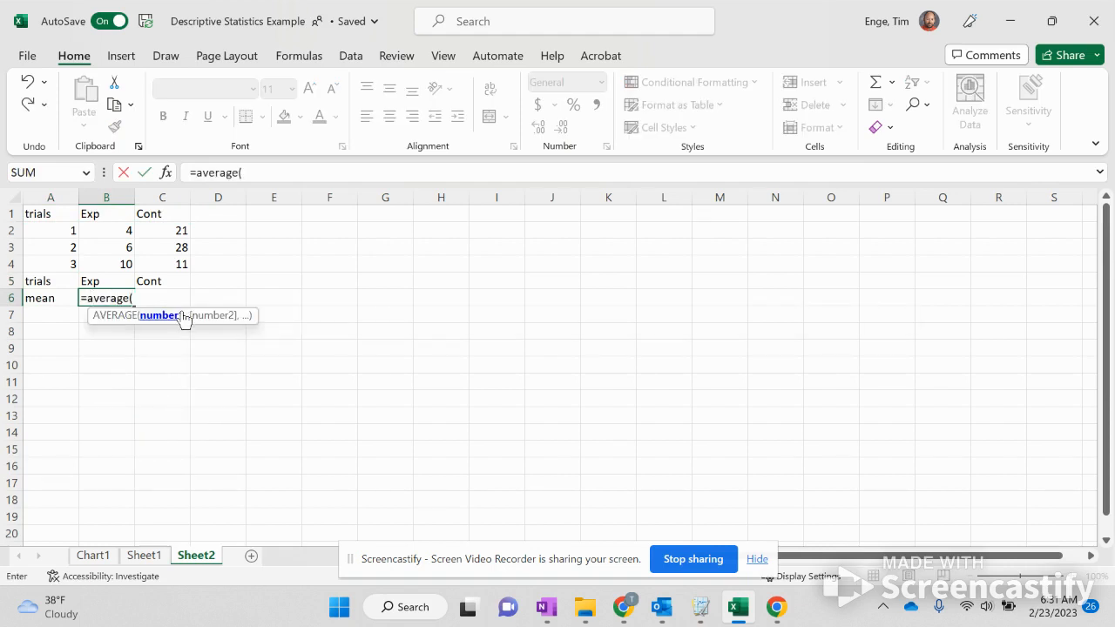
{"action": "left_click_drag", "start_coordinate": [107, 230], "coordinate": [107, 259]}
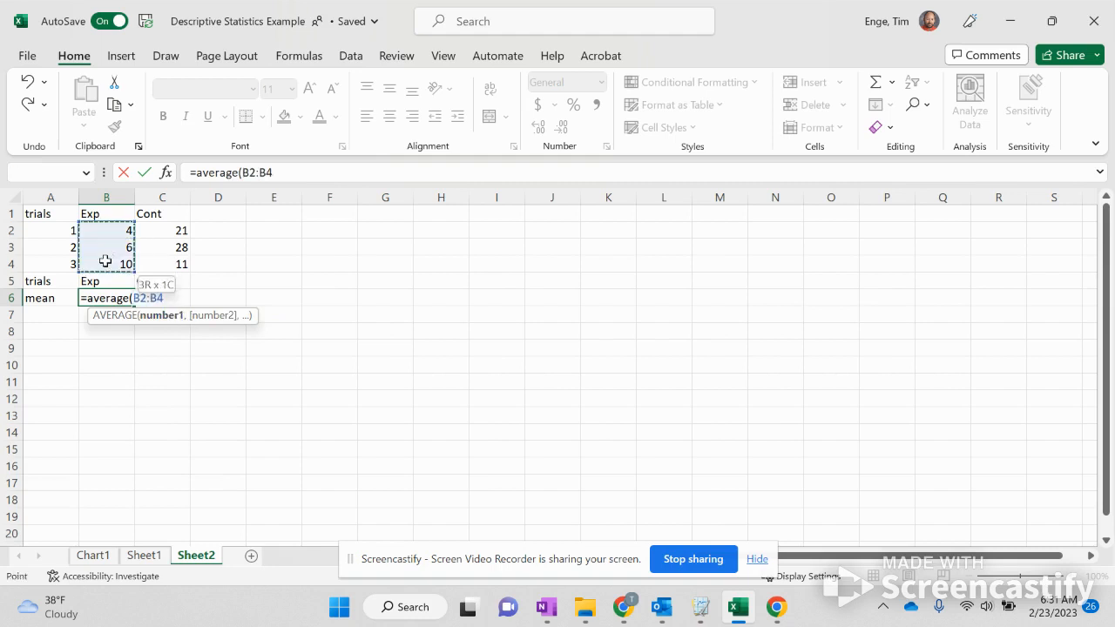
{"action": "type", "text": ")"}
{"action": "key", "text": "Return"}
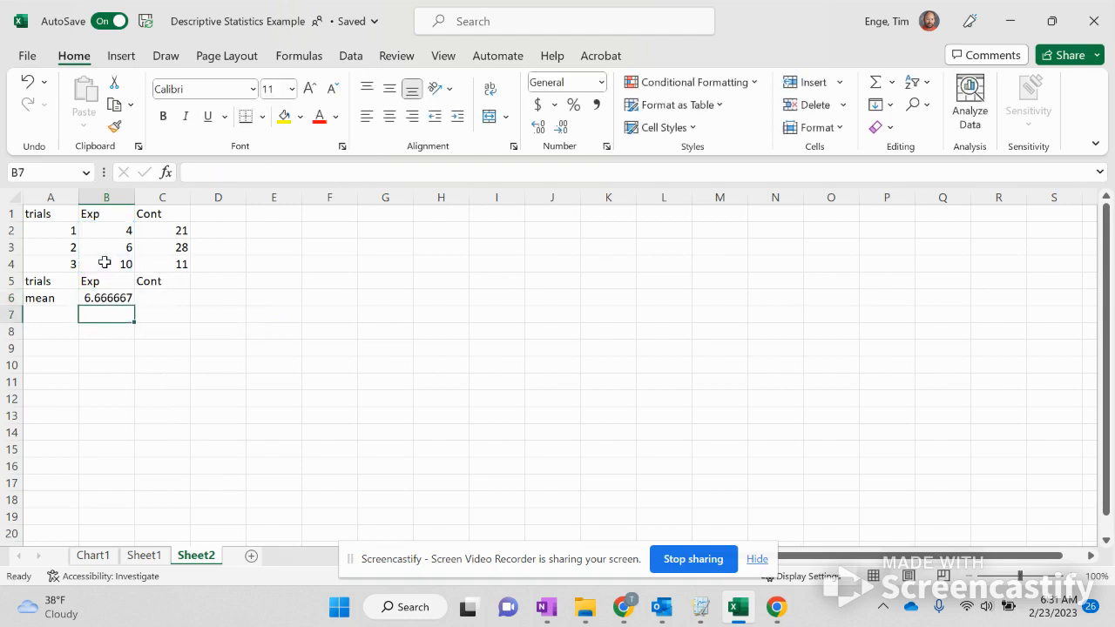
Fill the mean formula from B6 across to C6 for the Cont column.
{"action": "left_click", "coordinate": [128, 299]}
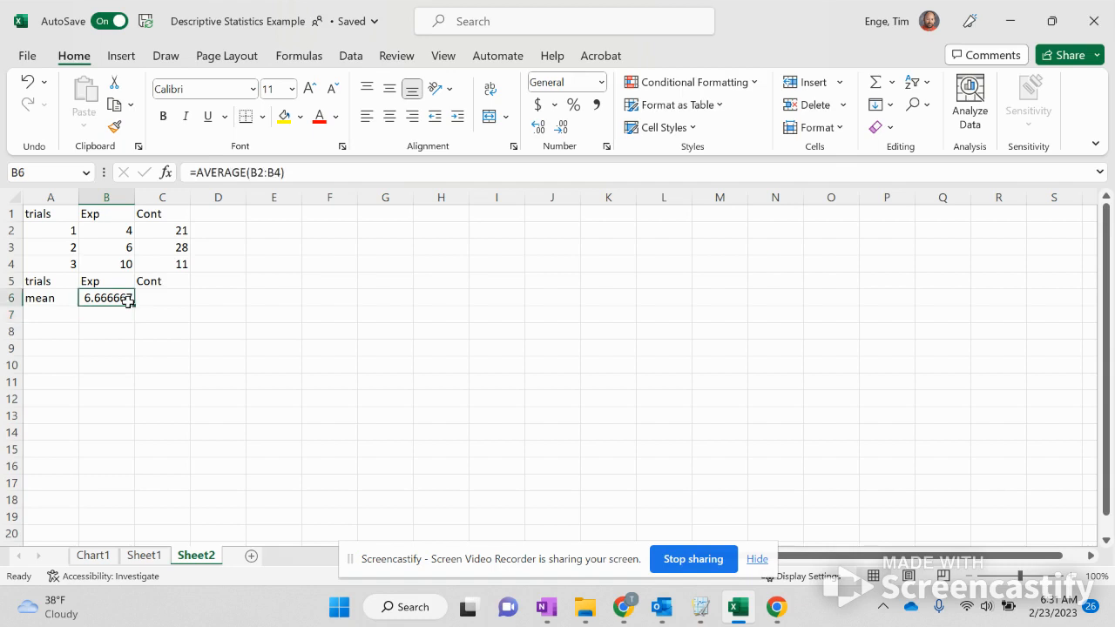
{"action": "left_click_drag", "start_coordinate": [164, 305], "coordinate": [174, 306]}
{"action": "left_click", "coordinate": [174, 330]}
{"action": "left_click", "coordinate": [168, 296]}
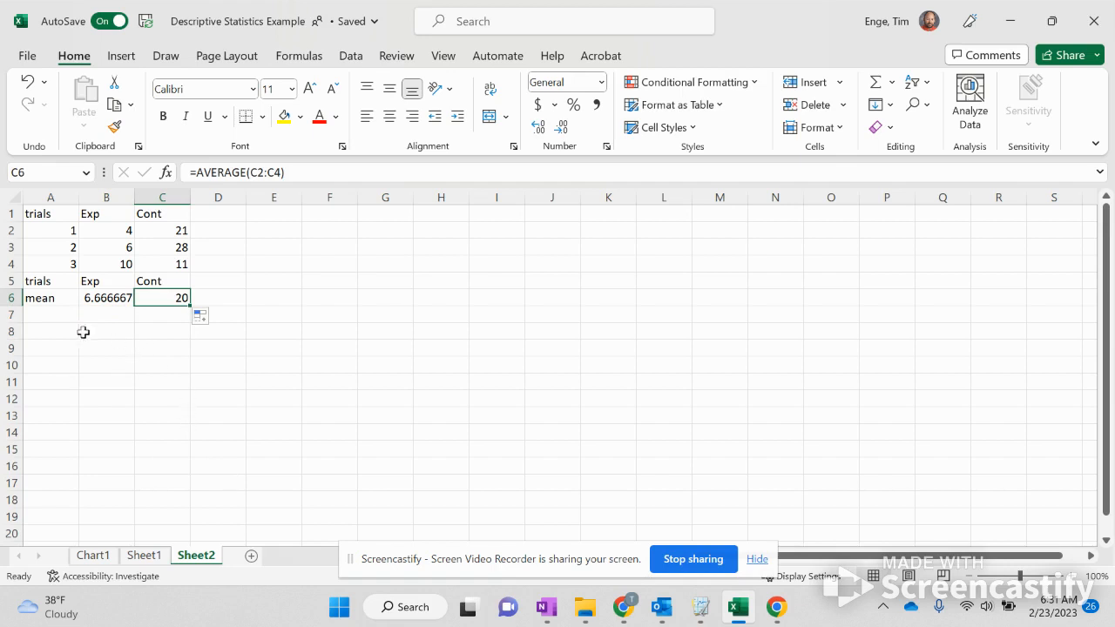
Label cell A7 "St Dev (S)" as the standard deviation row.
{"action": "left_click", "coordinate": [45, 312]}
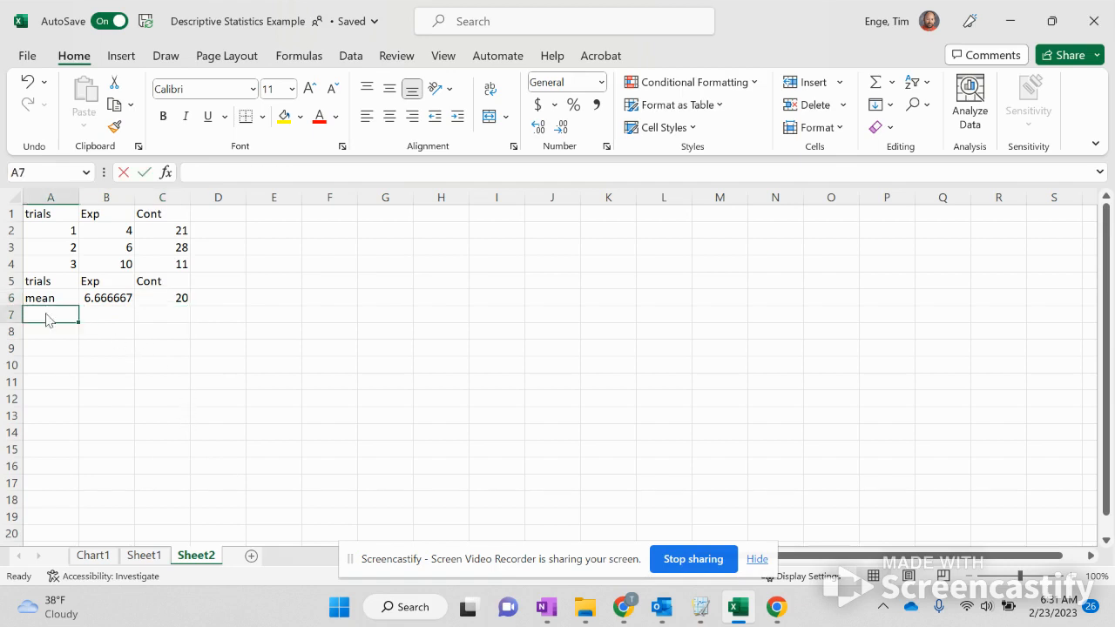
{"action": "type", "text": "St Dev"}
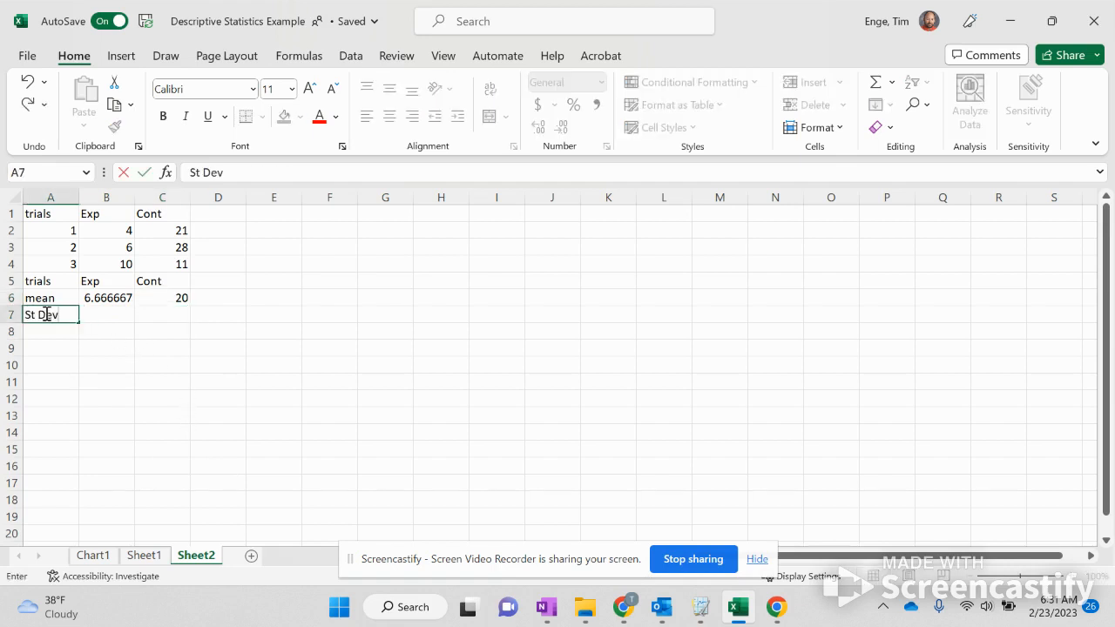
{"action": "type", "text": " (S)"}
{"action": "key", "text": "Tab"}
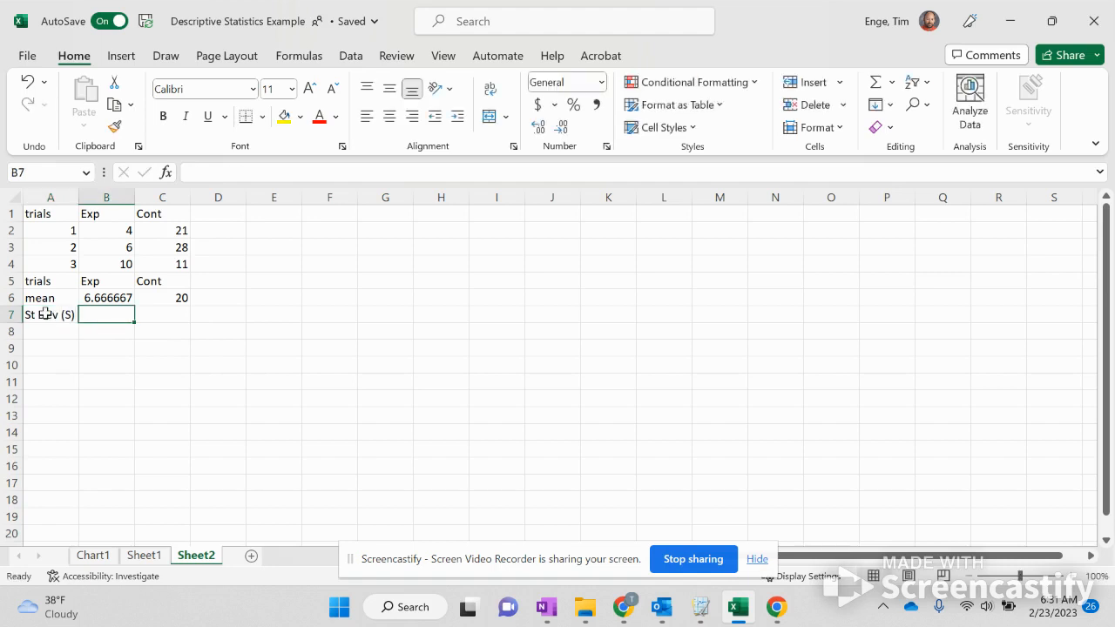
Enter the sample standard deviation formula =STDEV.S(B2:B4) in B7 and fill it across to C7.
{"action": "type", "text": "=st"}
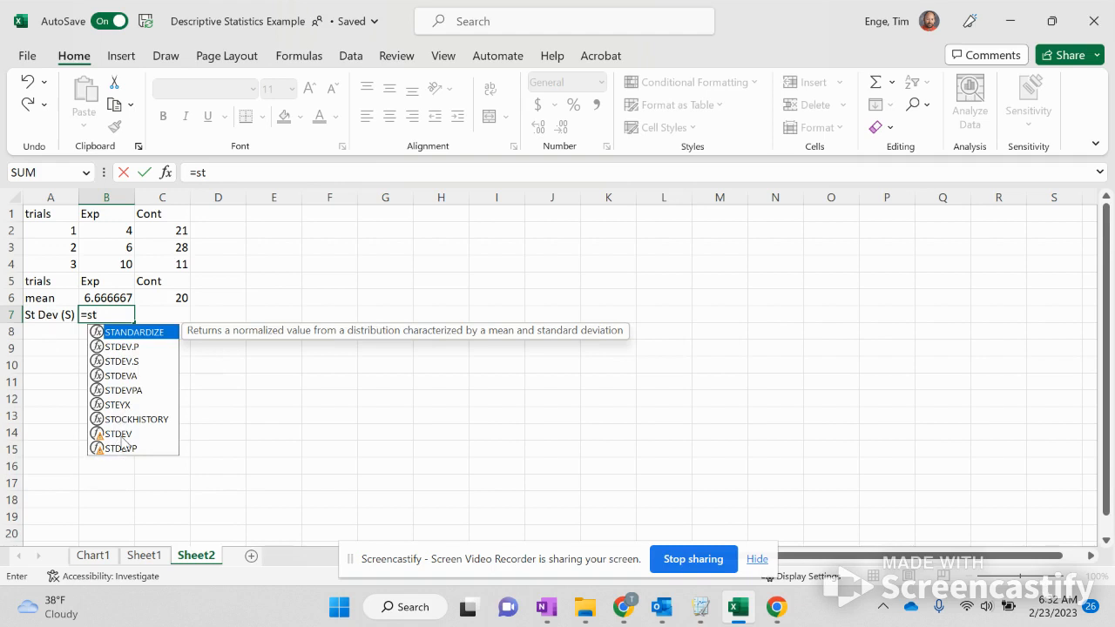
{"action": "double_click", "coordinate": [130, 361]}
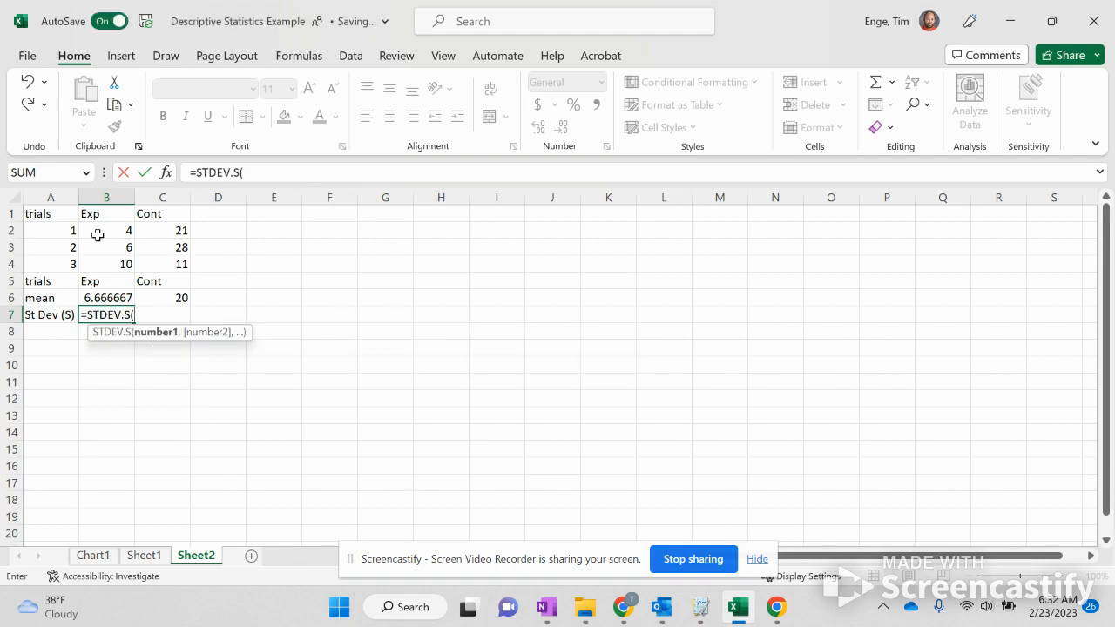
{"action": "left_click_drag", "start_coordinate": [119, 229], "coordinate": [116, 264]}
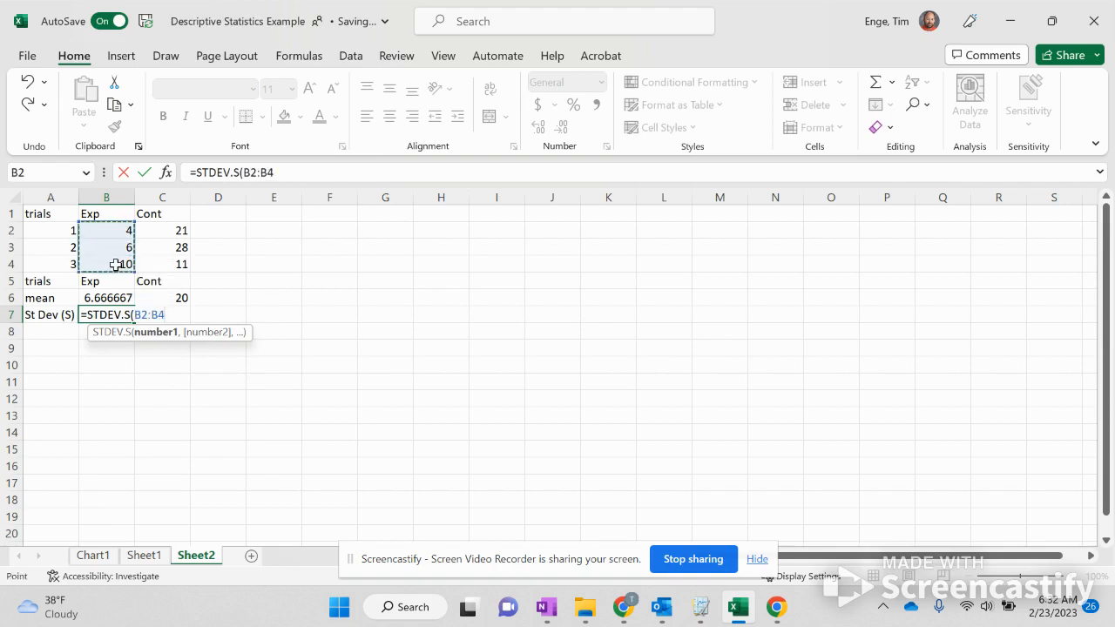
{"action": "key", "text": "Return"}
{"action": "key", "text": "Up"}
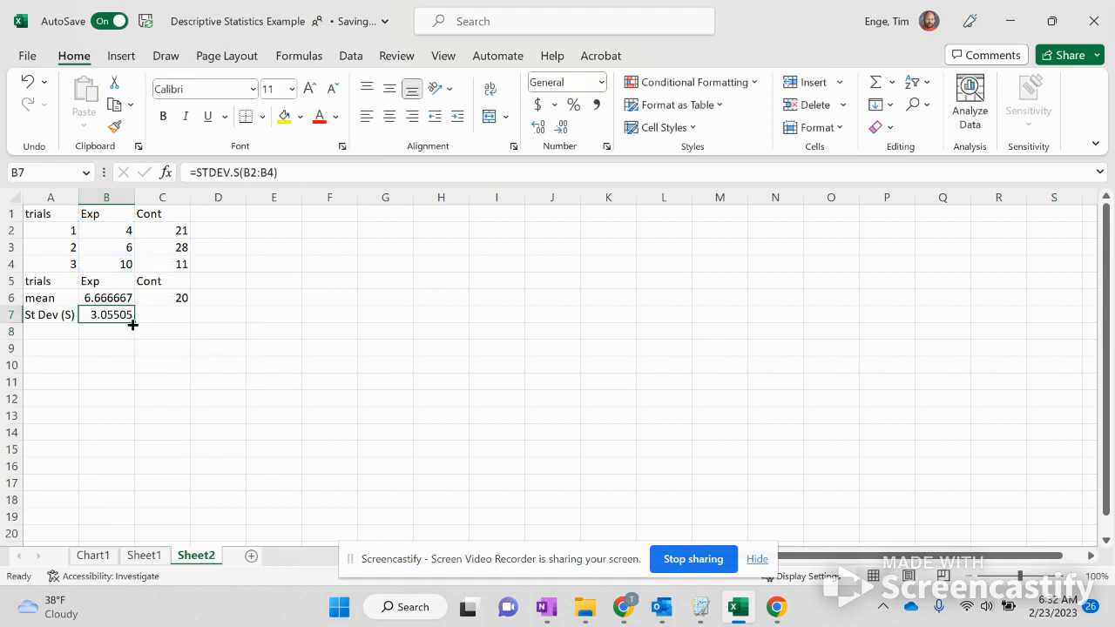
{"action": "left_click_drag", "start_coordinate": [136, 323], "coordinate": [181, 324]}
Label cell A8 "SEM" below the standard deviation row.
{"action": "left_click", "coordinate": [62, 333]}
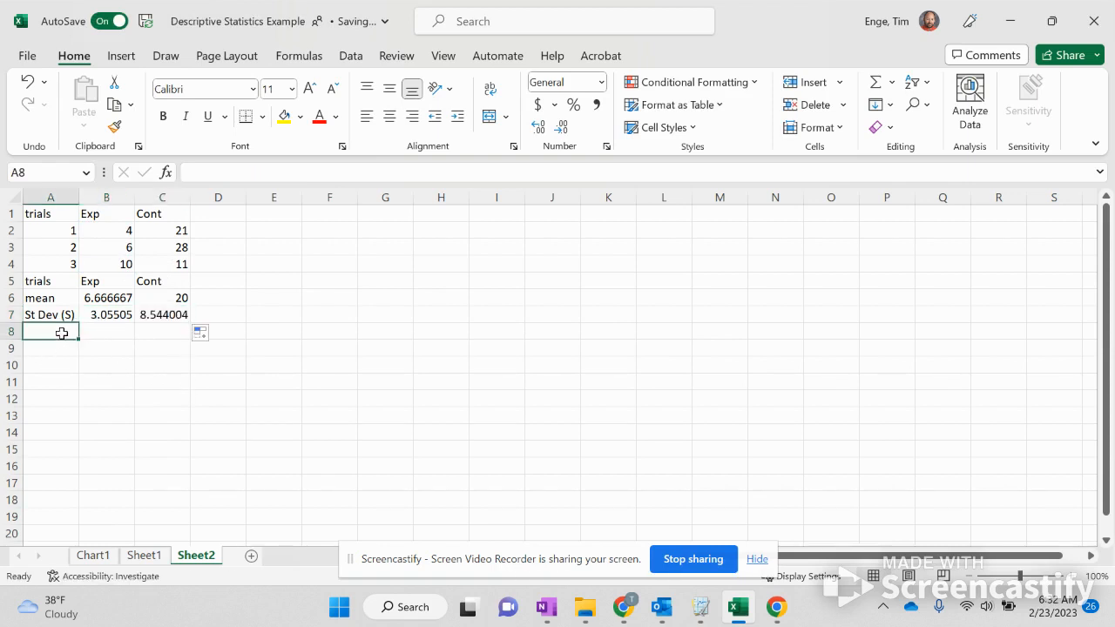
{"action": "type", "text": "SEM"}
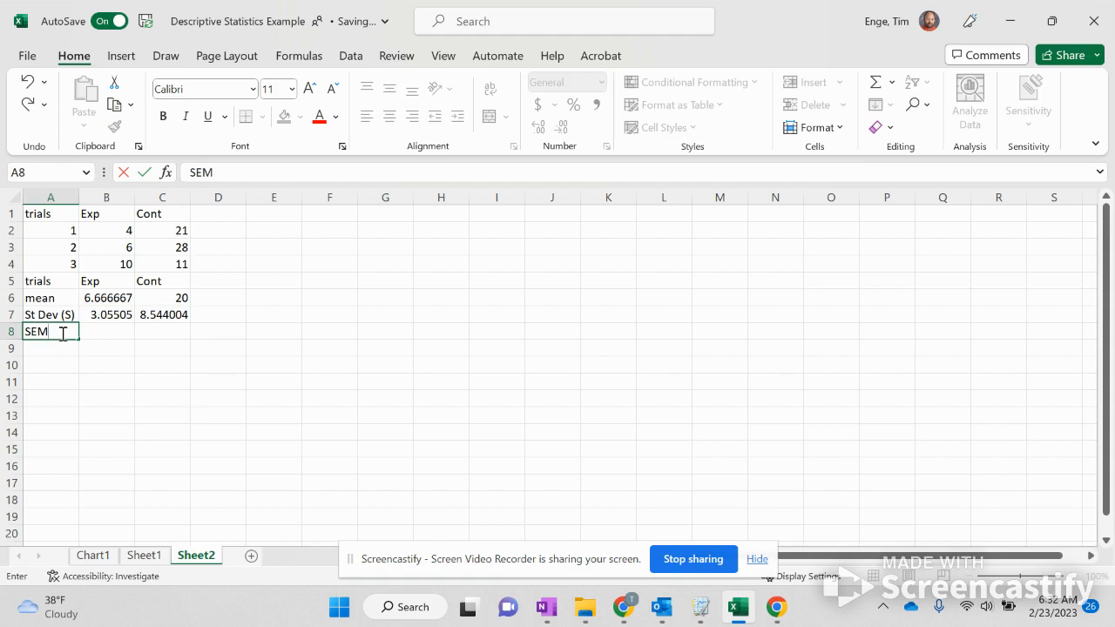
{"action": "key", "text": "Tab"}
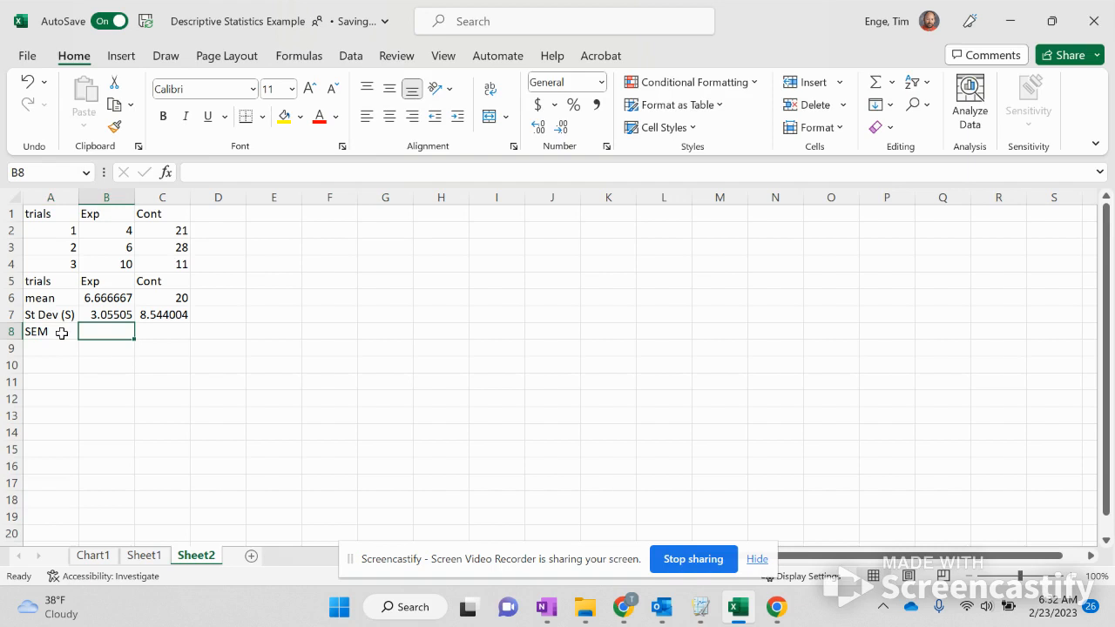
Calculate the standard error in B8 with =B7/SQRT(3) and fill the formula across to C8.
{"action": "type", "text": "="}
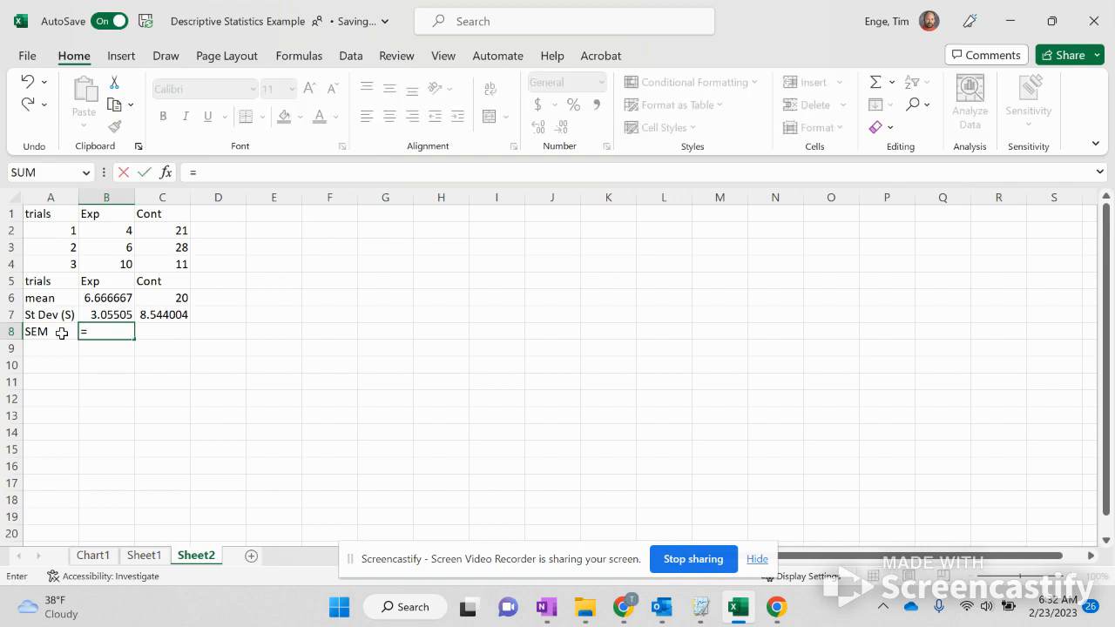
{"action": "key", "text": "Up"}
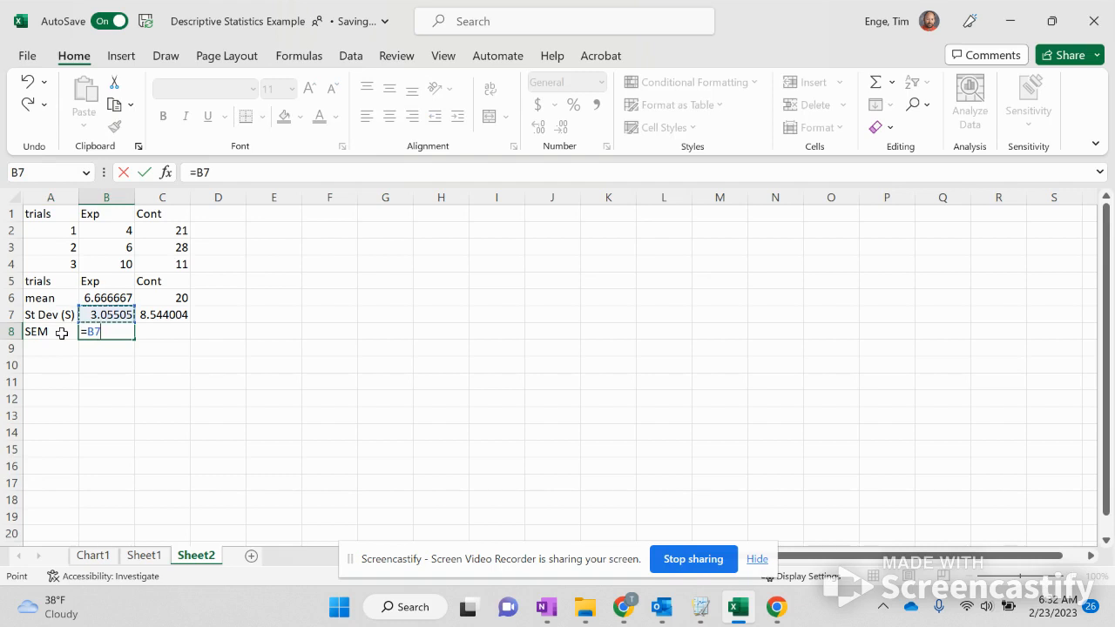
{"action": "type", "text": "/sq"}
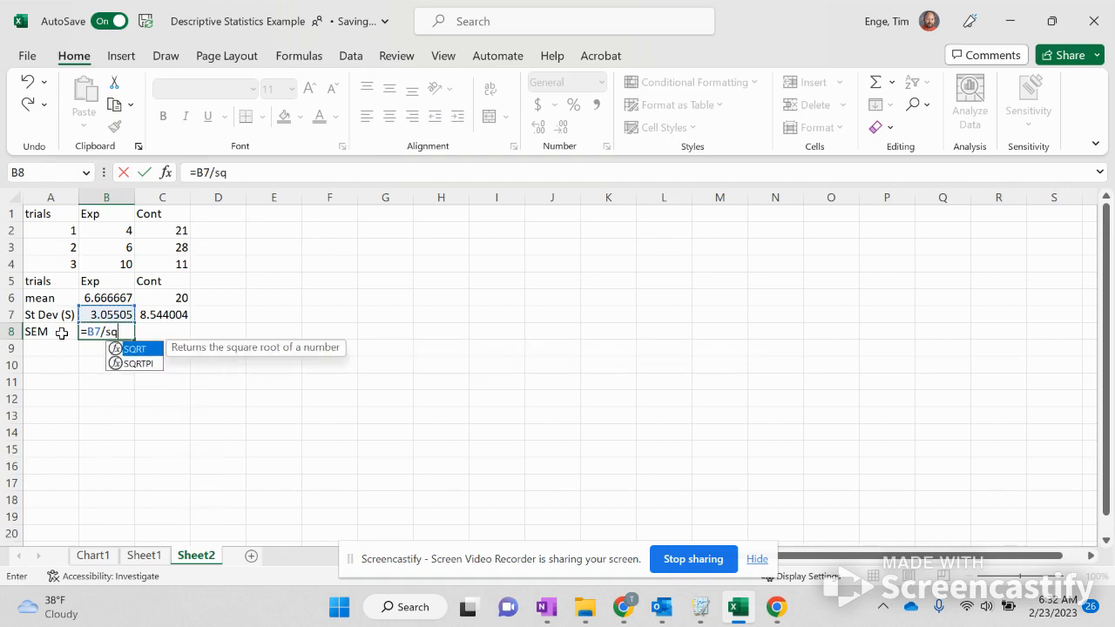
{"action": "type", "text": "rt"}
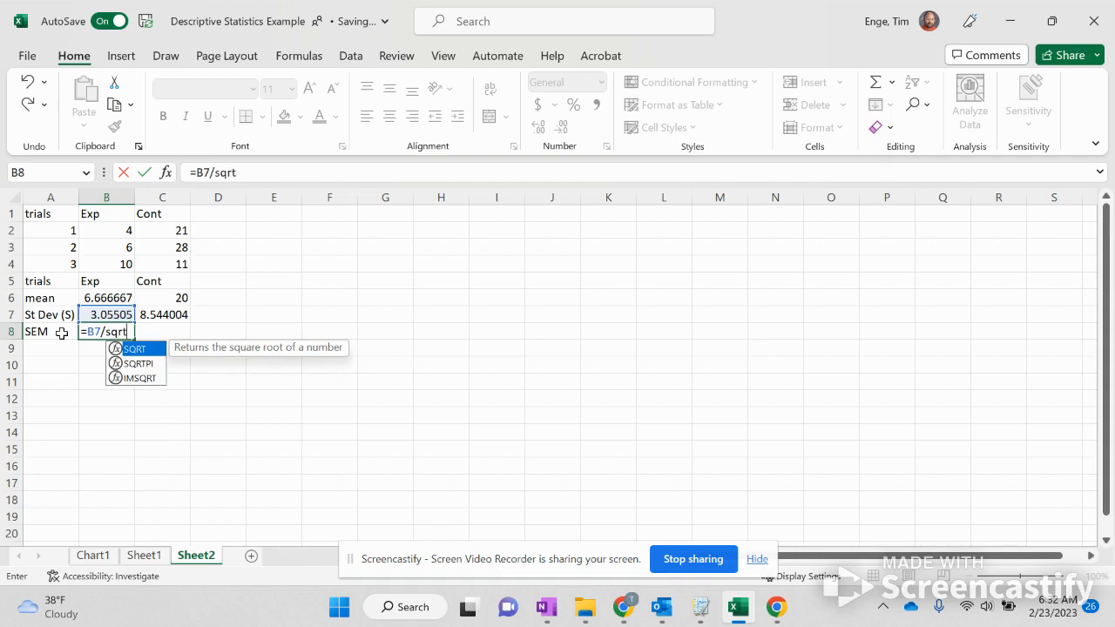
{"action": "type", "text": "("}
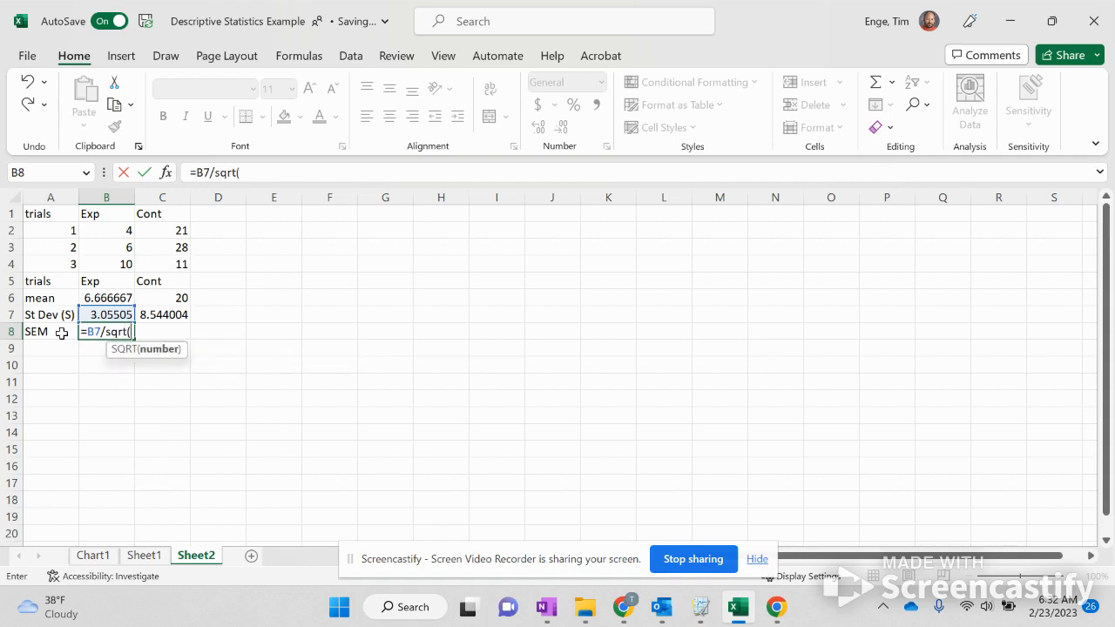
{"action": "type", "text": "3)"}
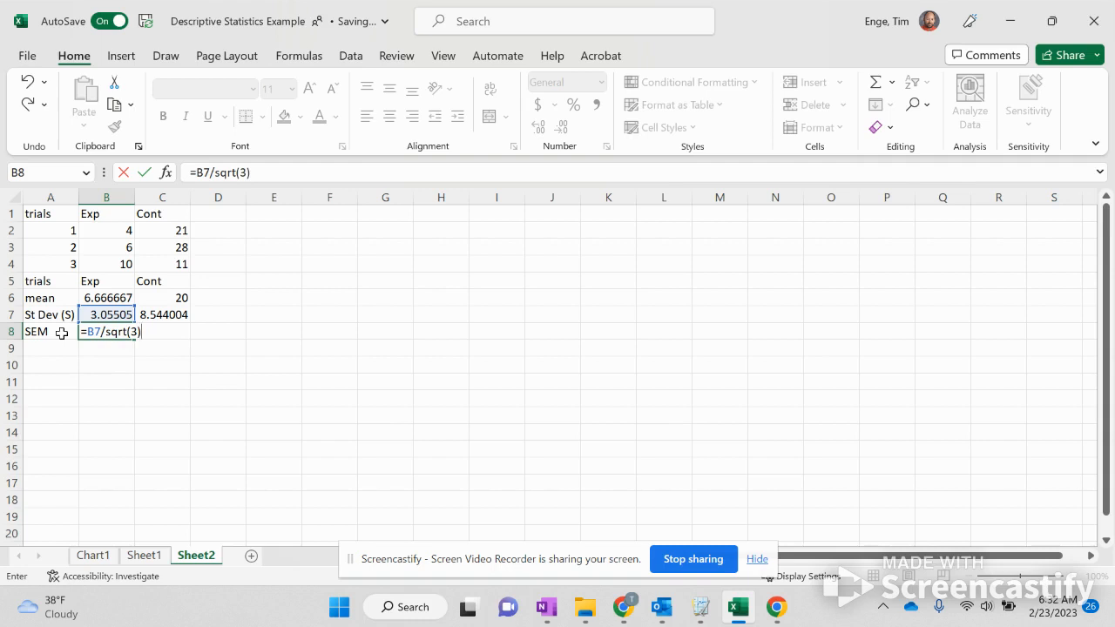
{"action": "key", "text": "Return"}
{"action": "key", "text": "Up"}
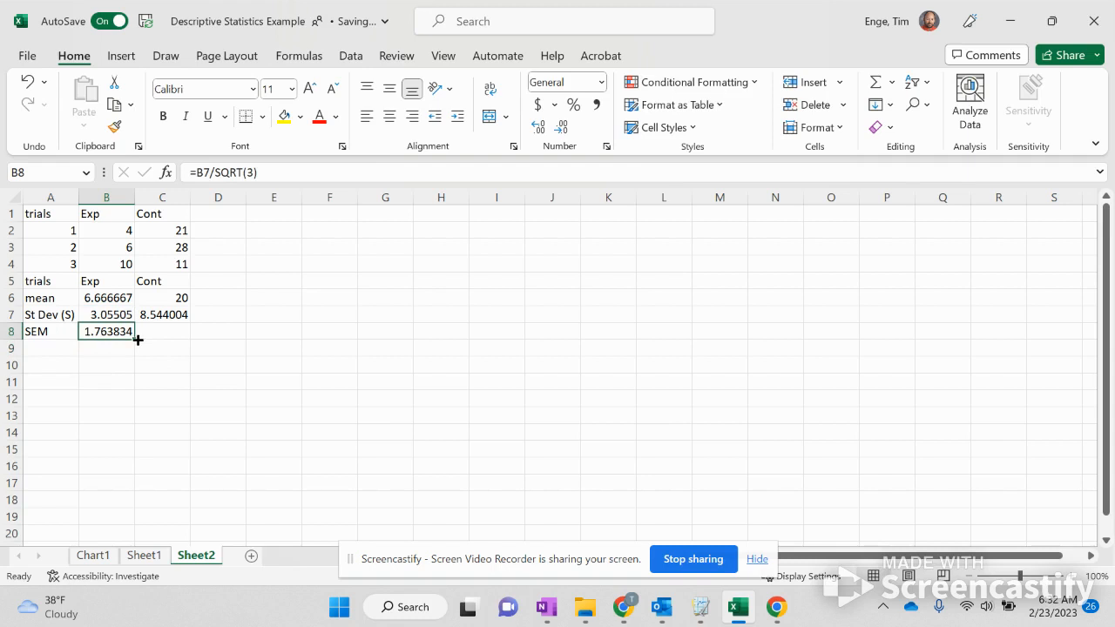
{"action": "left_click_drag", "start_coordinate": [137, 340], "coordinate": [178, 335]}
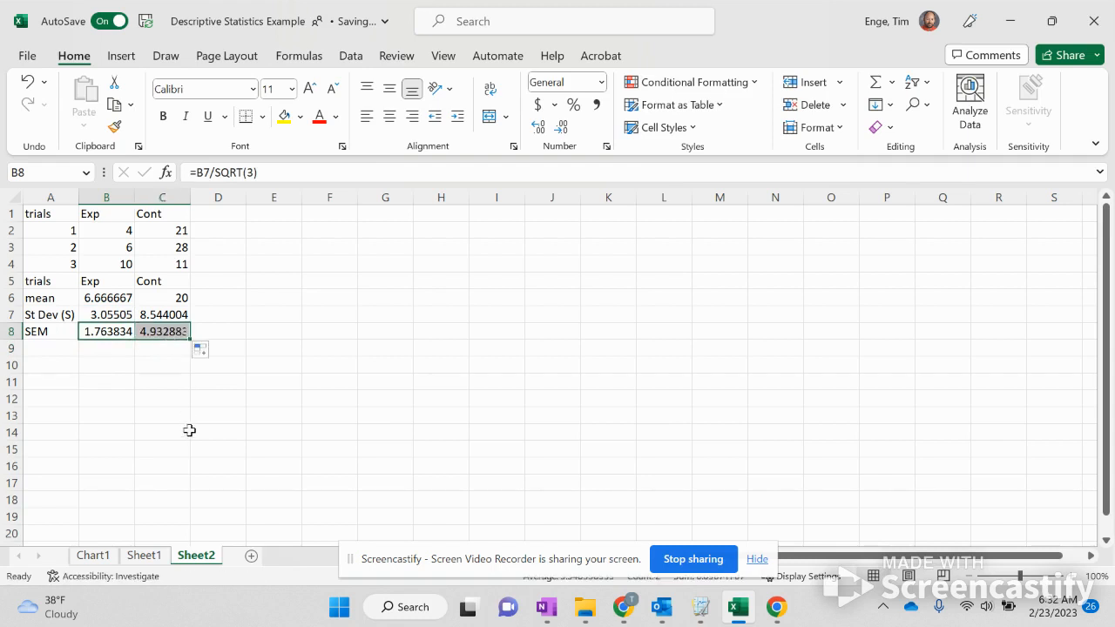
{"action": "left_click", "coordinate": [170, 386]}
Label cell A9 "95% CI" below the SEM row.
{"action": "left_click", "coordinate": [49, 348]}
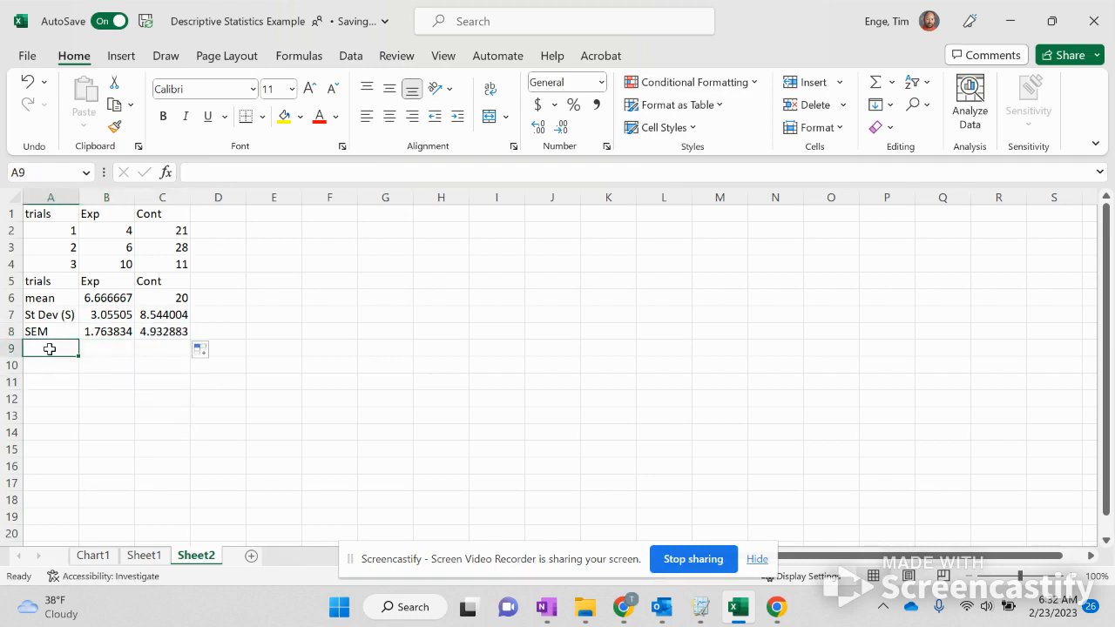
{"action": "type", "text": "95%"}
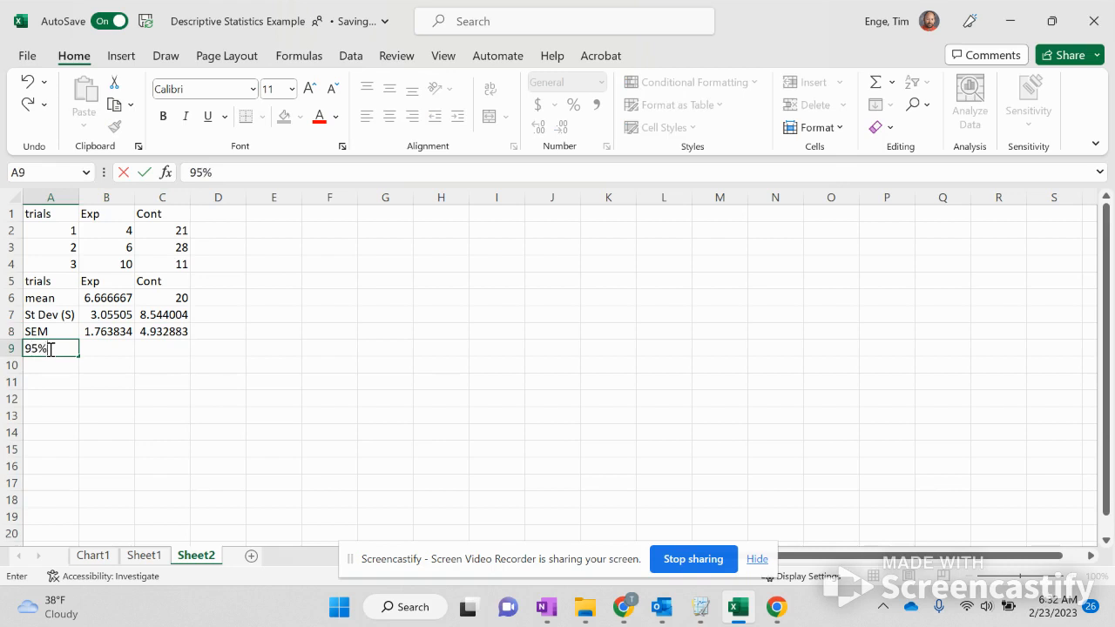
{"action": "type", "text": " CI"}
{"action": "key", "text": "Tab"}
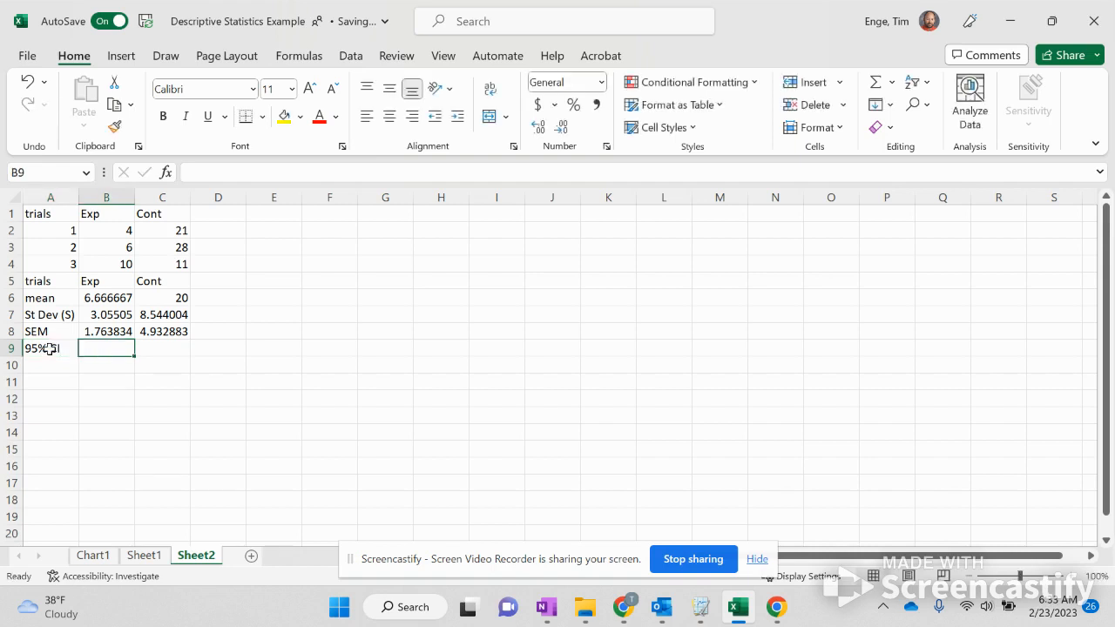
Calculate the 95% confidence interval in B9 with =B8*2 and fill the formula across to C9.
{"action": "type", "text": "="}
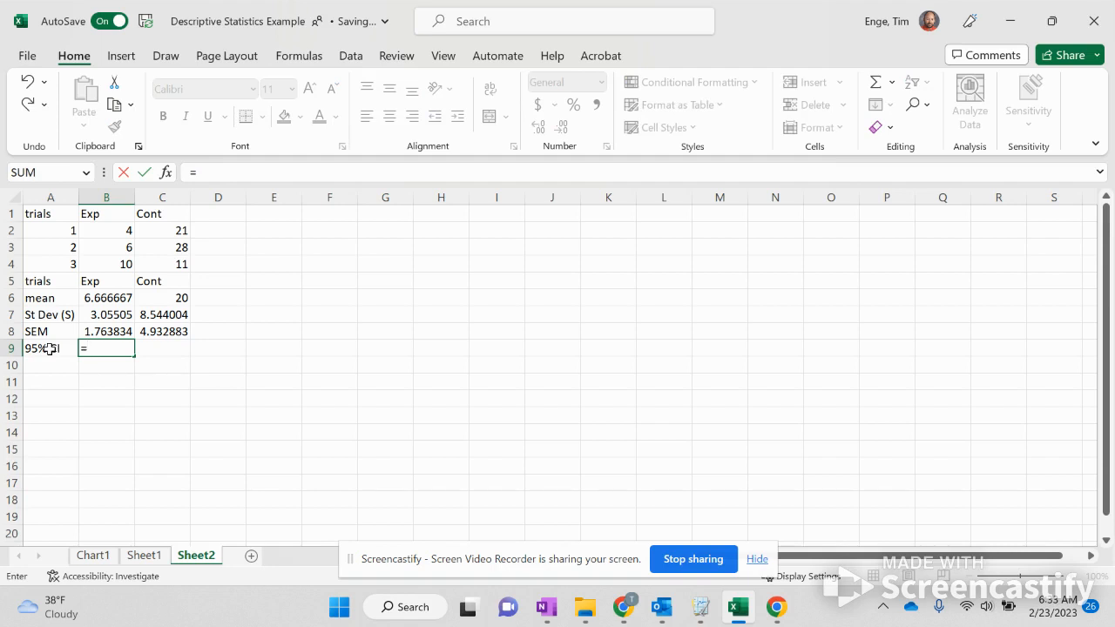
{"action": "key", "text": "Up"}
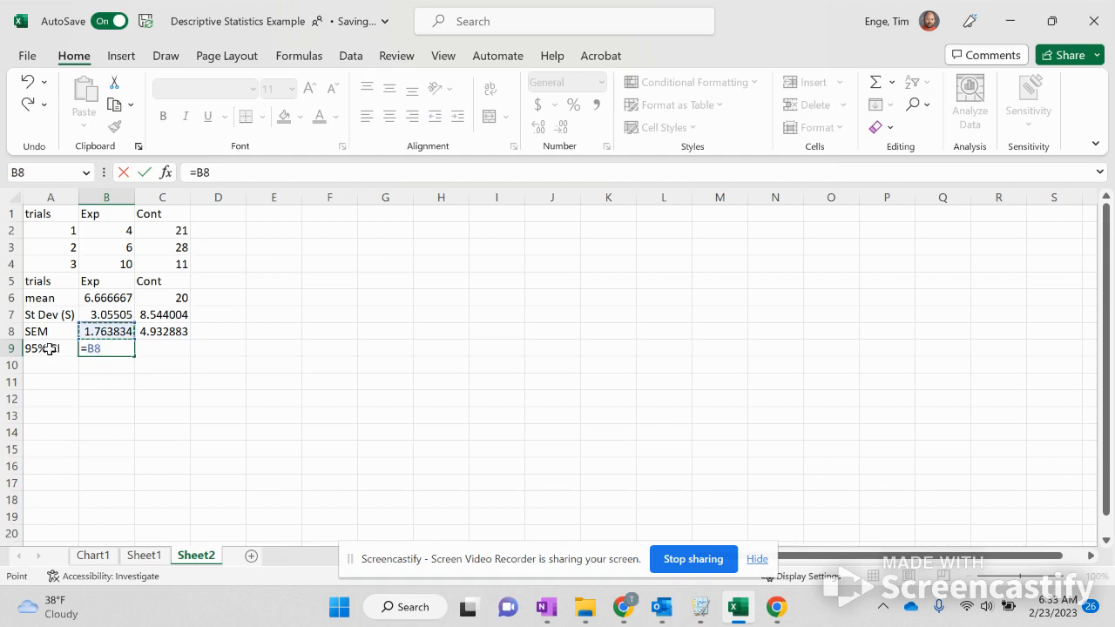
{"action": "type", "text": "*2"}
{"action": "key", "text": "Return"}
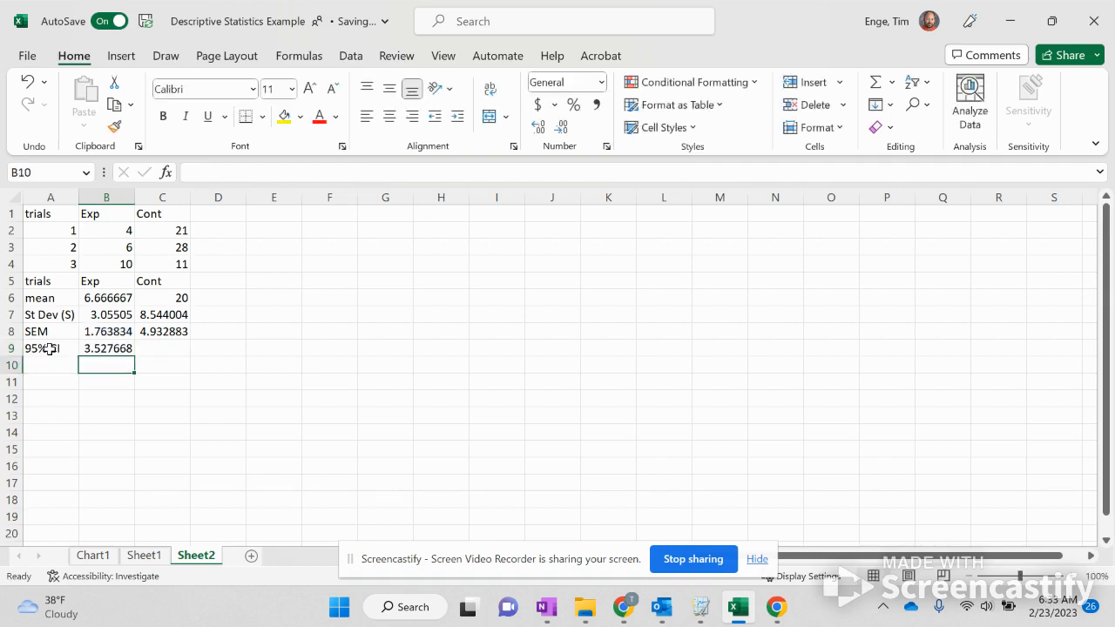
{"action": "left_click", "coordinate": [122, 350]}
{"action": "left_click_drag", "start_coordinate": [134, 353], "coordinate": [166, 356]}
{"action": "left_click", "coordinate": [162, 380]}
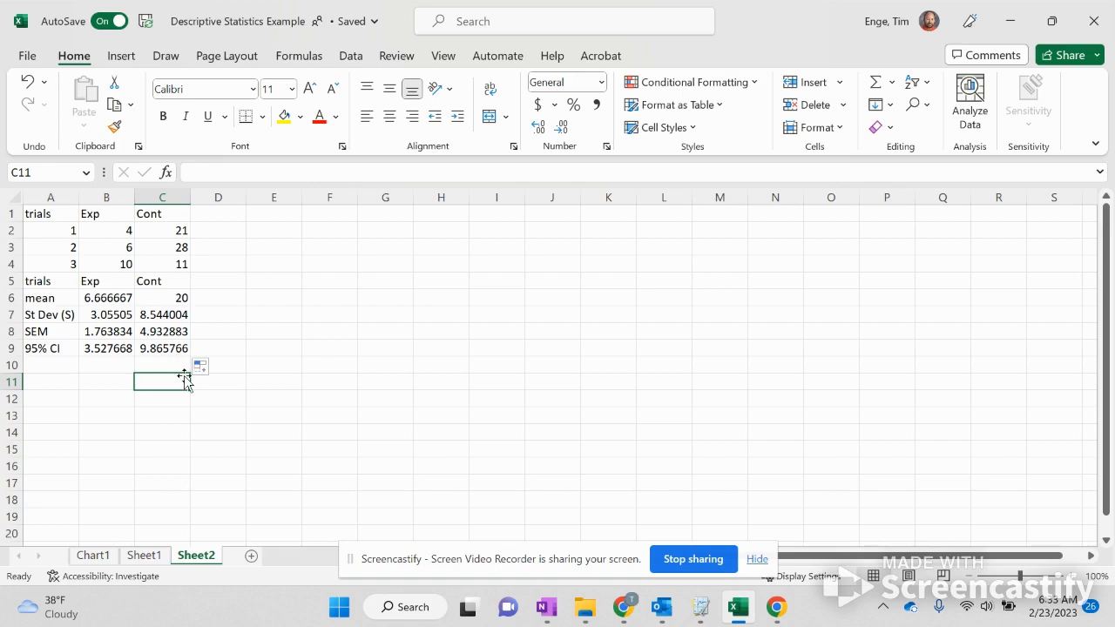
Insert a clustered column chart of the Exp and Cont means from cells B5:C6.
{"action": "left_click", "coordinate": [96, 284]}
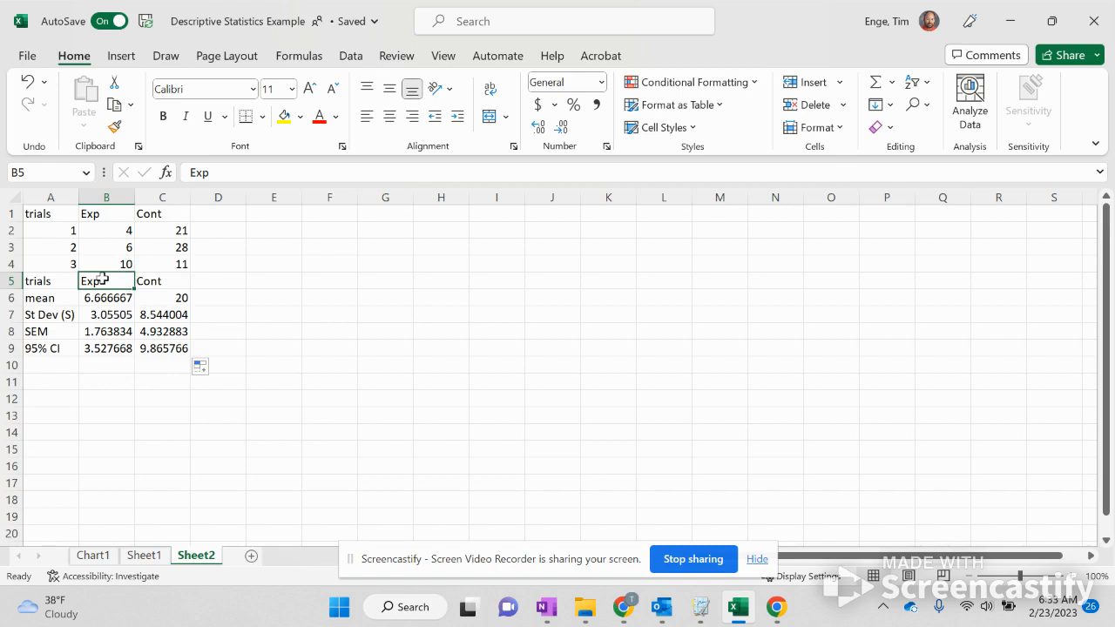
{"action": "left_click_drag", "start_coordinate": [101, 280], "coordinate": [150, 299]}
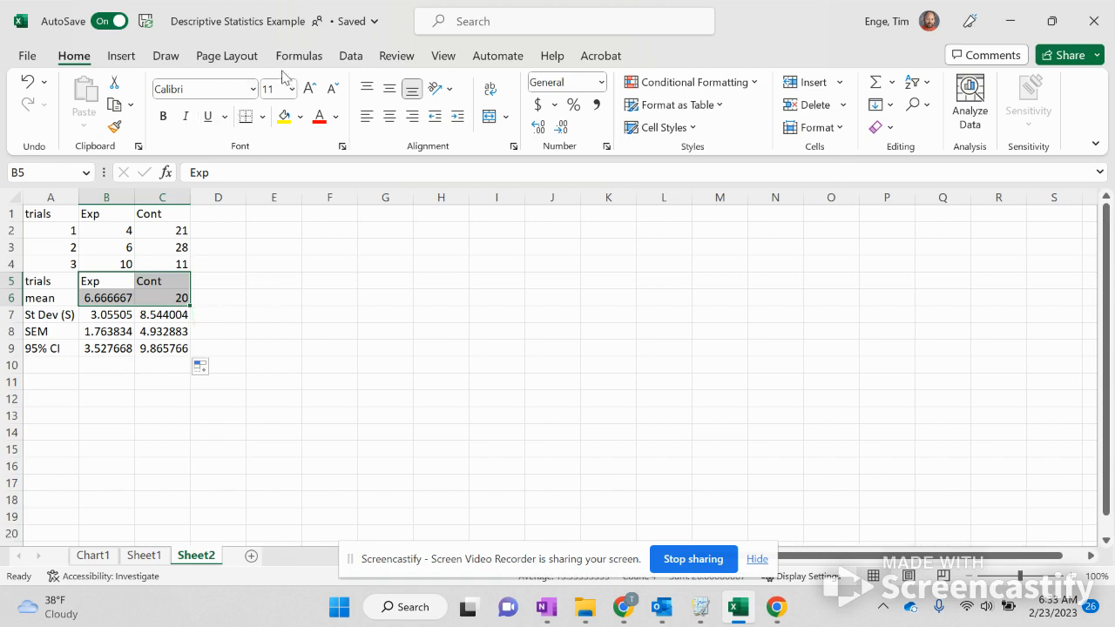
{"action": "left_click", "coordinate": [122, 56]}
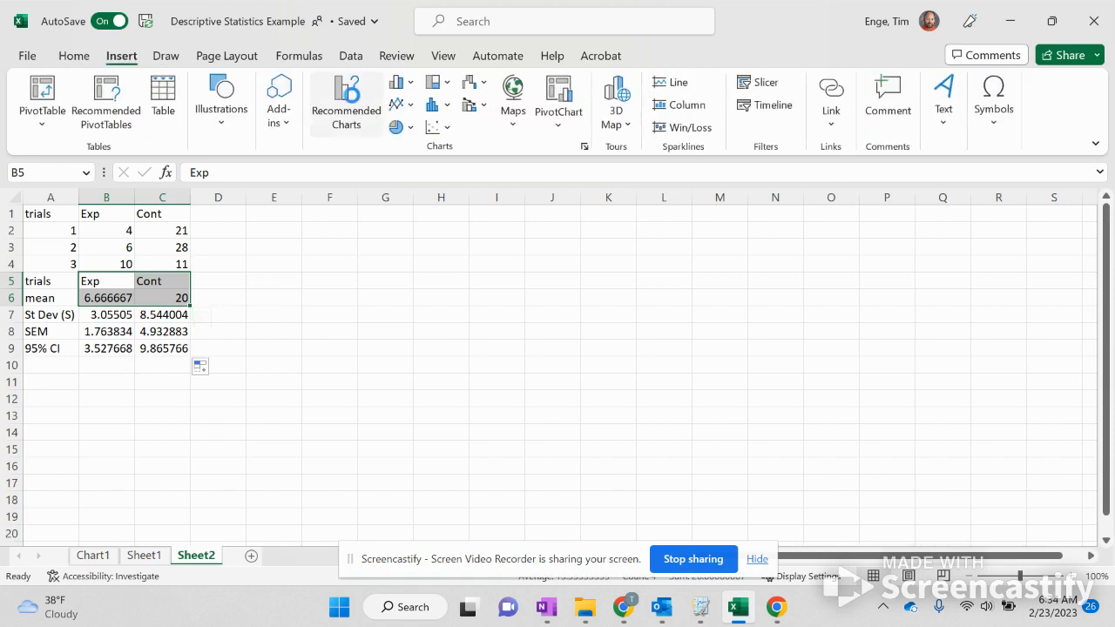
{"action": "left_click", "coordinate": [352, 102]}
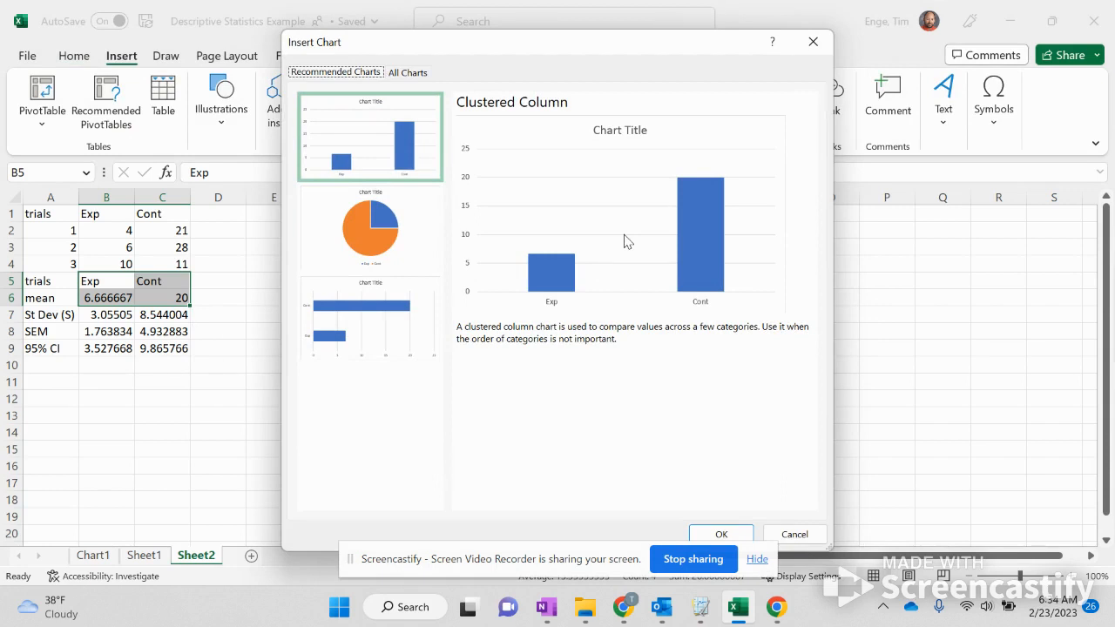
{"action": "left_click", "coordinate": [720, 532]}
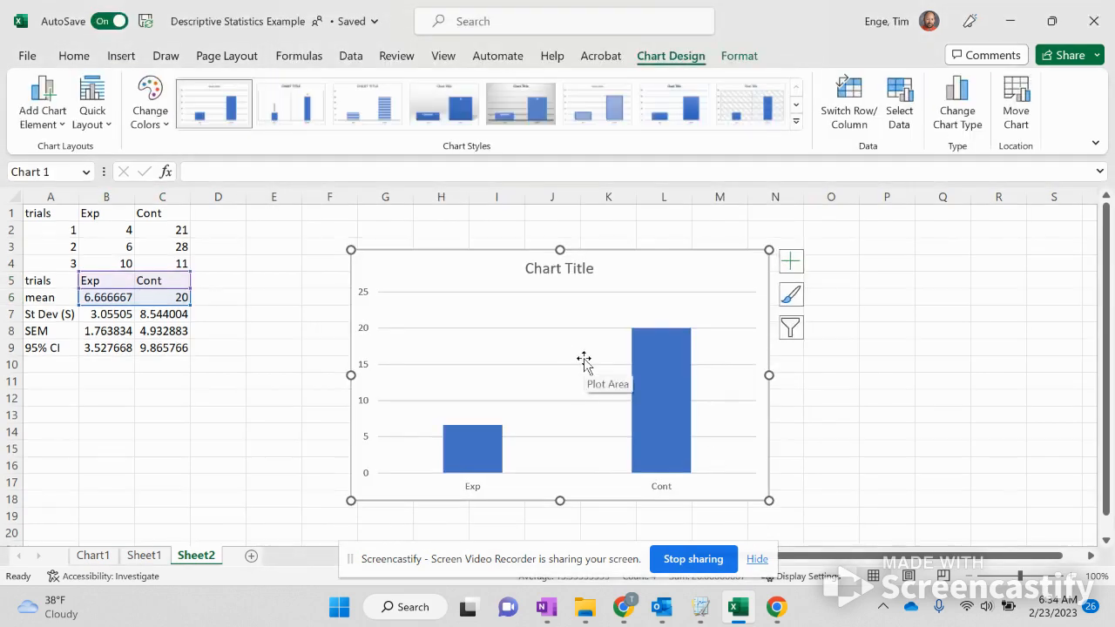
{"action": "left_click", "coordinate": [866, 380]}
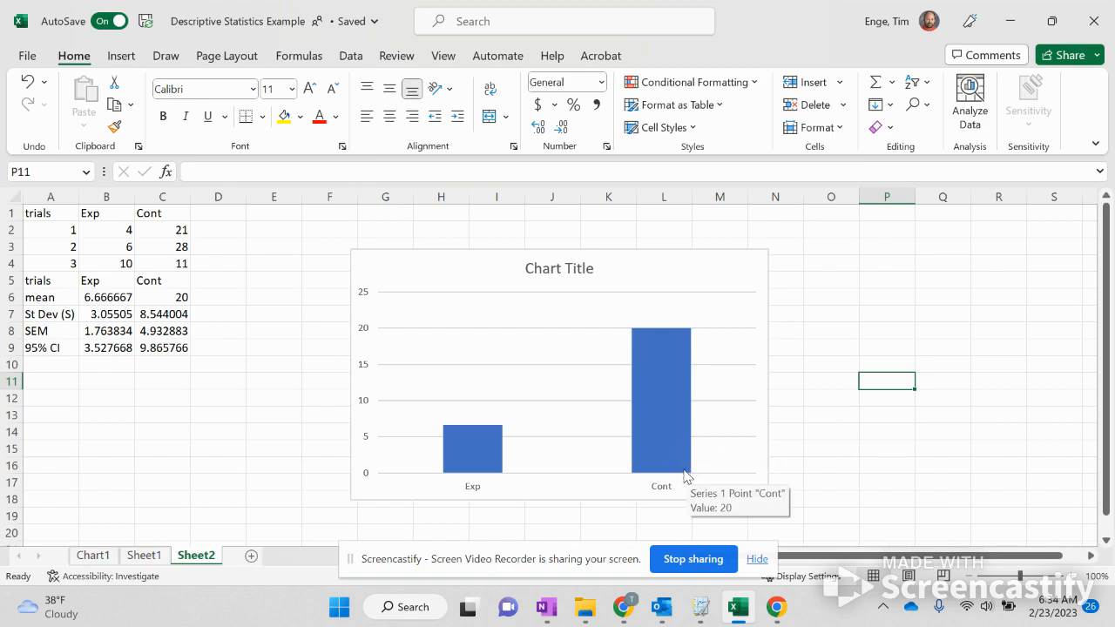
{"action": "left_click", "coordinate": [829, 433]}
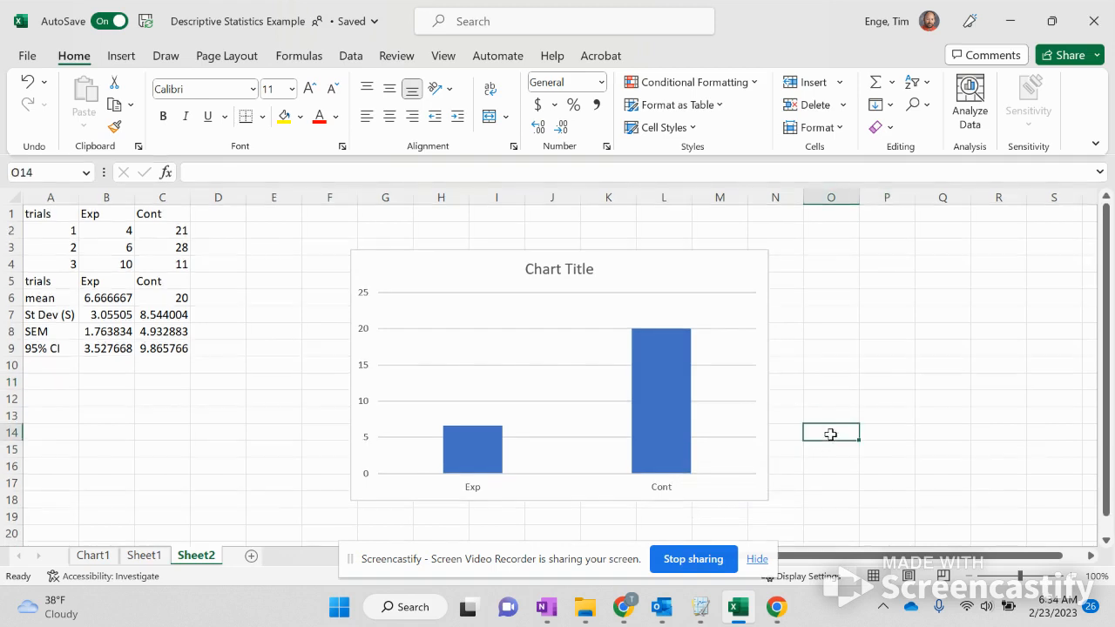
{"action": "left_click", "coordinate": [868, 364]}
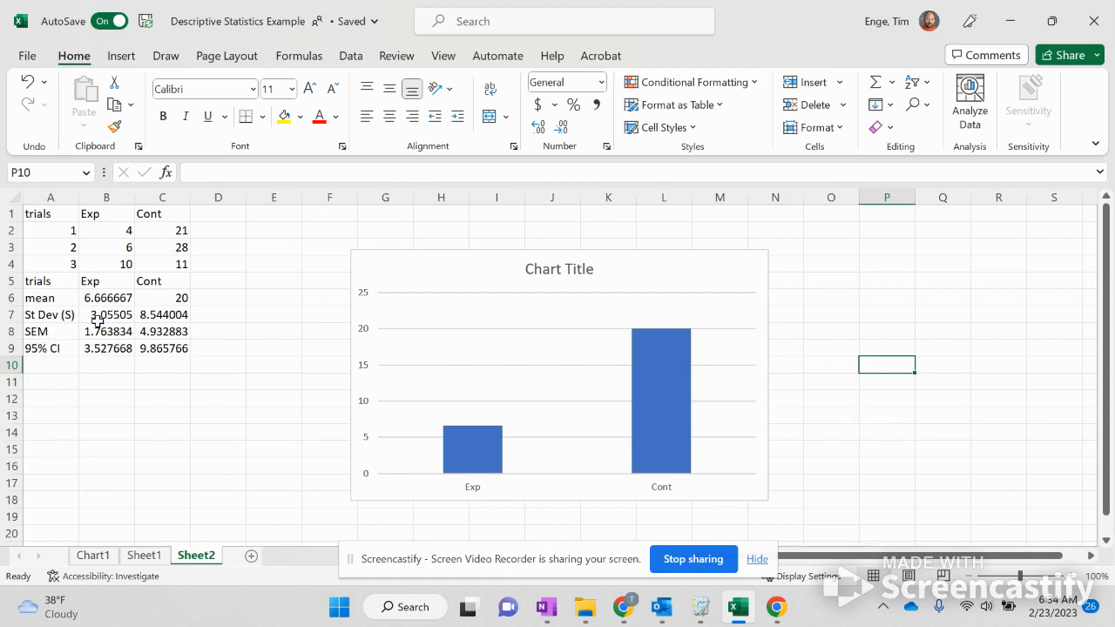
Add error bars to the column chart, keeping both directions with caps, and set the error amount to Custom.
{"action": "left_click", "coordinate": [753, 274]}
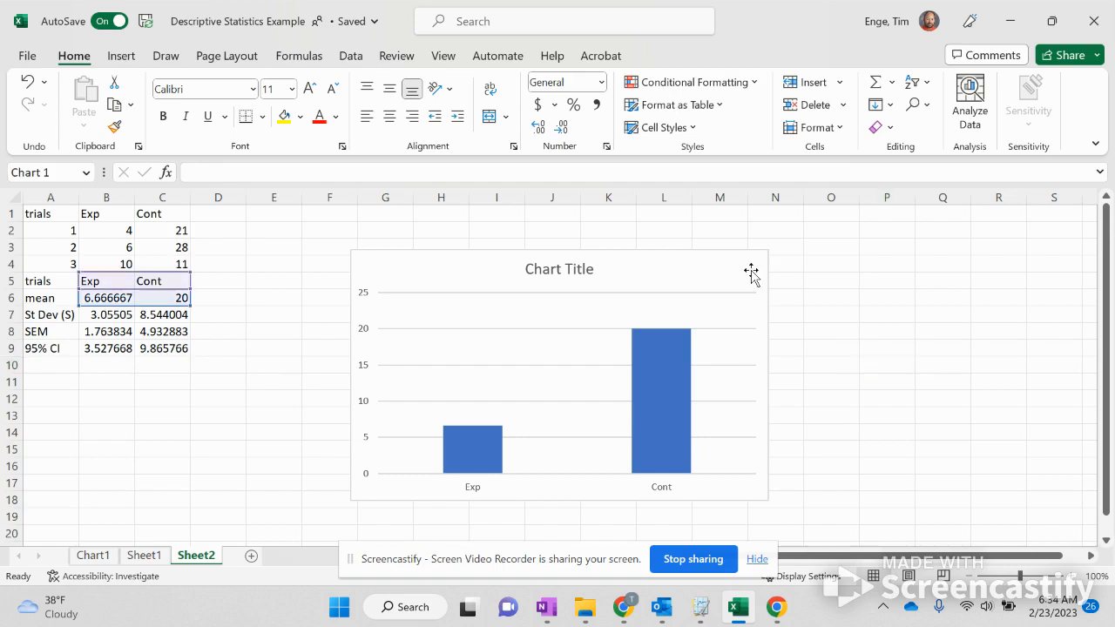
{"action": "left_click", "coordinate": [790, 265]}
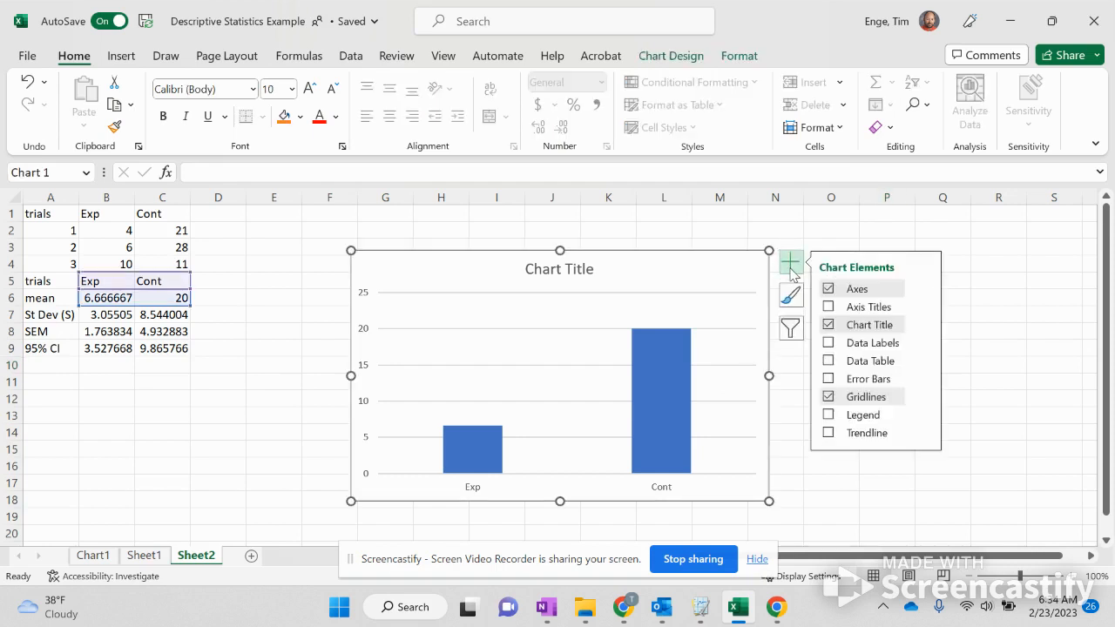
{"action": "left_click", "coordinate": [924, 382]}
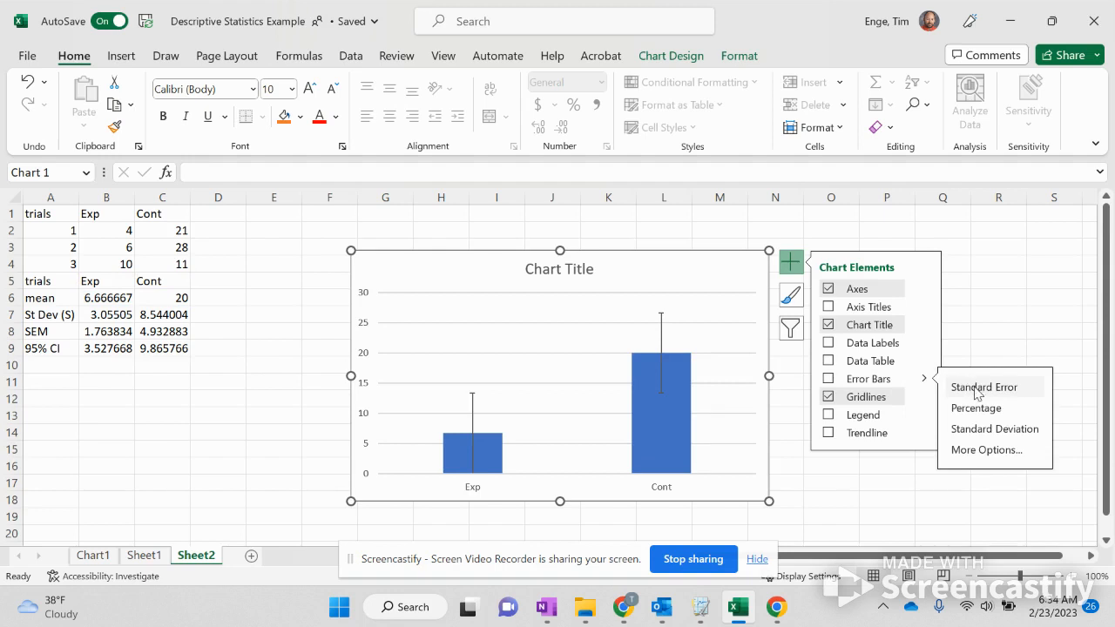
{"action": "left_click", "coordinate": [989, 451]}
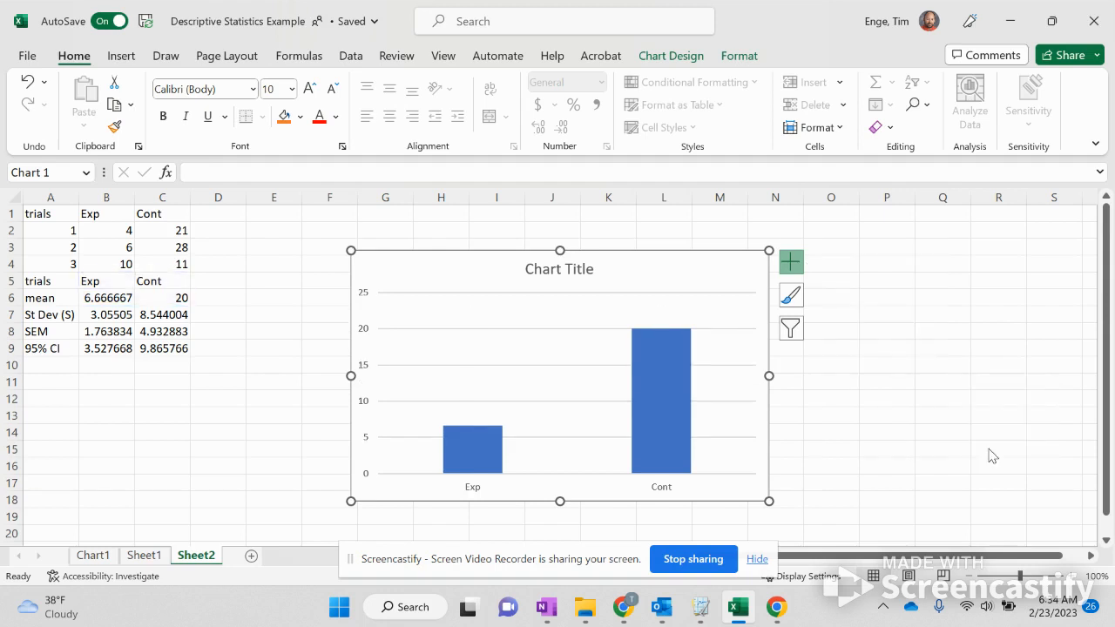
{"action": "scroll", "coordinate": [982, 410], "scroll_direction": "down", "scroll_amount": 3}
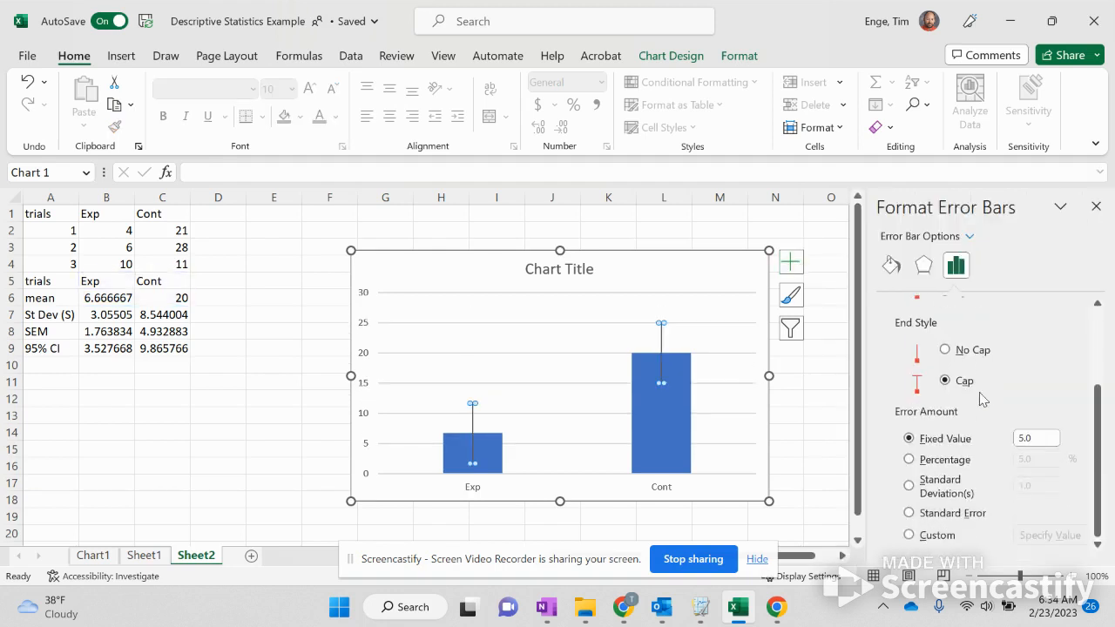
{"action": "scroll", "coordinate": [983, 398], "scroll_direction": "up", "scroll_amount": 3}
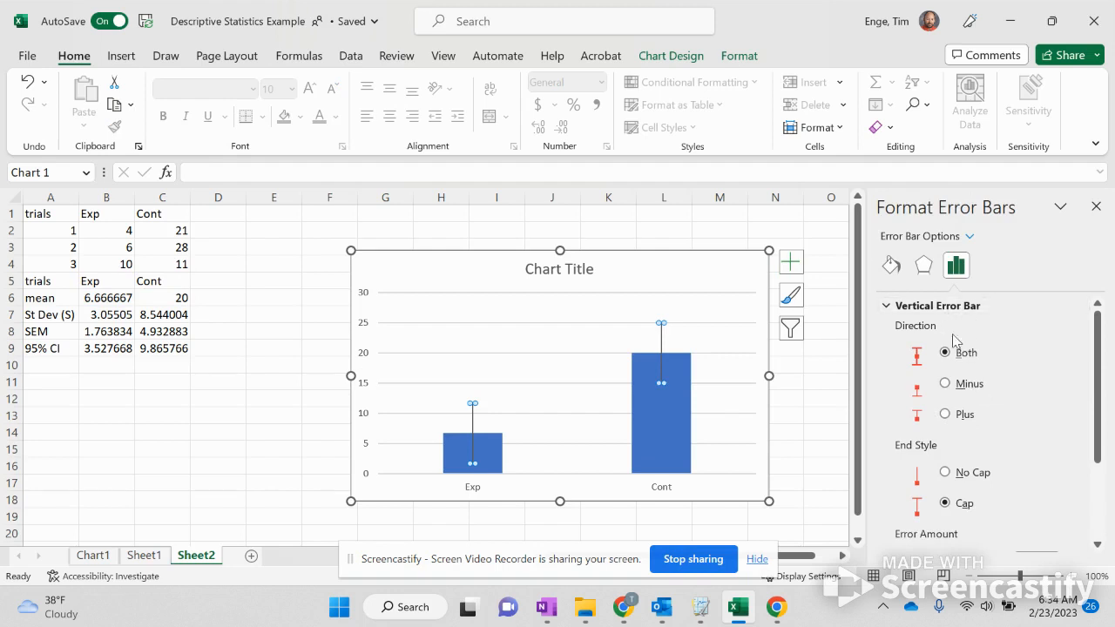
{"action": "scroll", "coordinate": [965, 446], "scroll_direction": "down", "scroll_amount": 3}
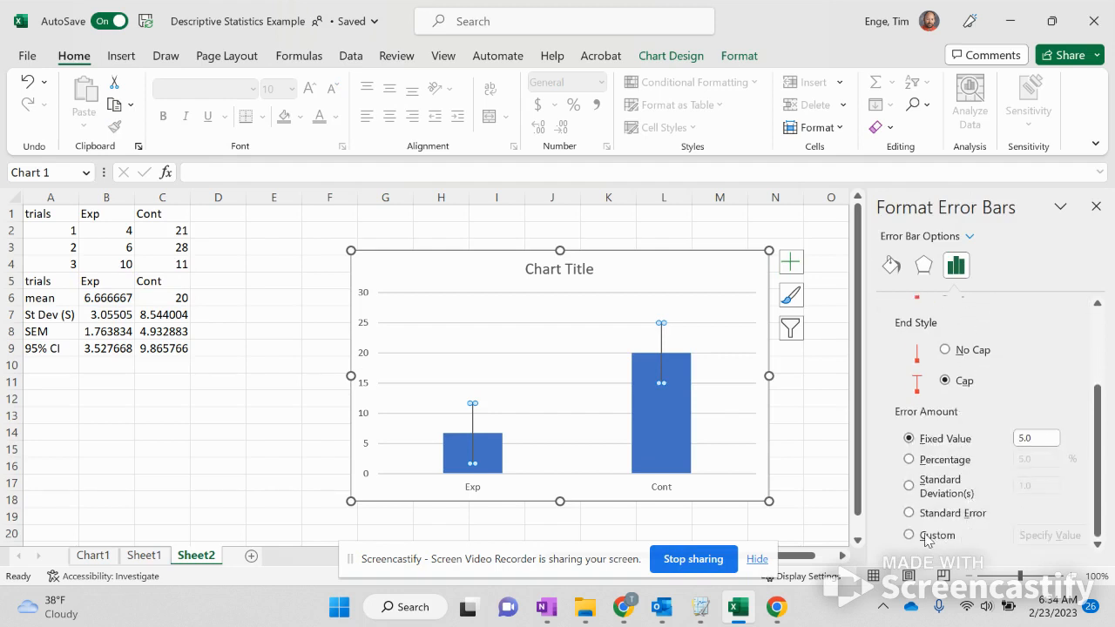
{"action": "left_click", "coordinate": [928, 540]}
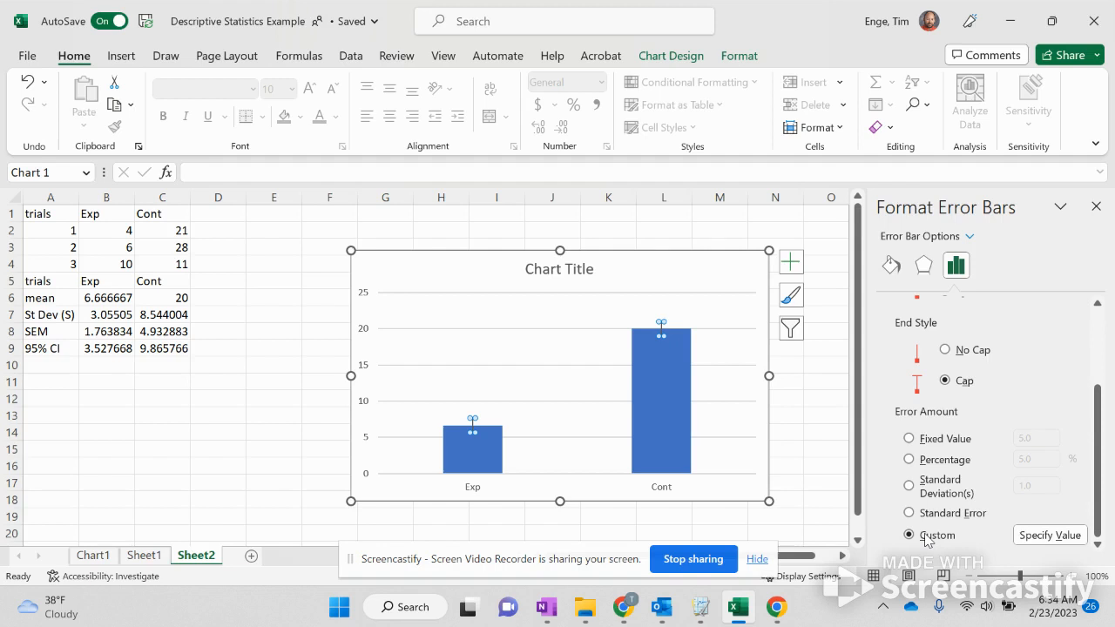
Specify the 95% CI values in B9:C9 as both the positive and negative custom error values.
{"action": "left_click", "coordinate": [1052, 537]}
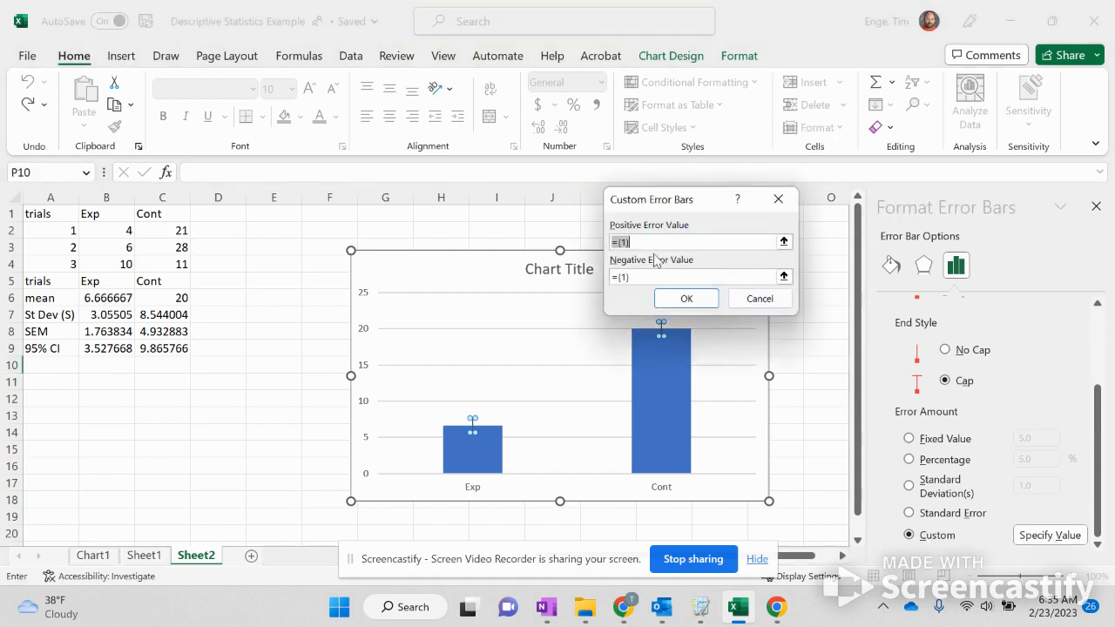
{"action": "left_click_drag", "start_coordinate": [105, 349], "coordinate": [145, 348]}
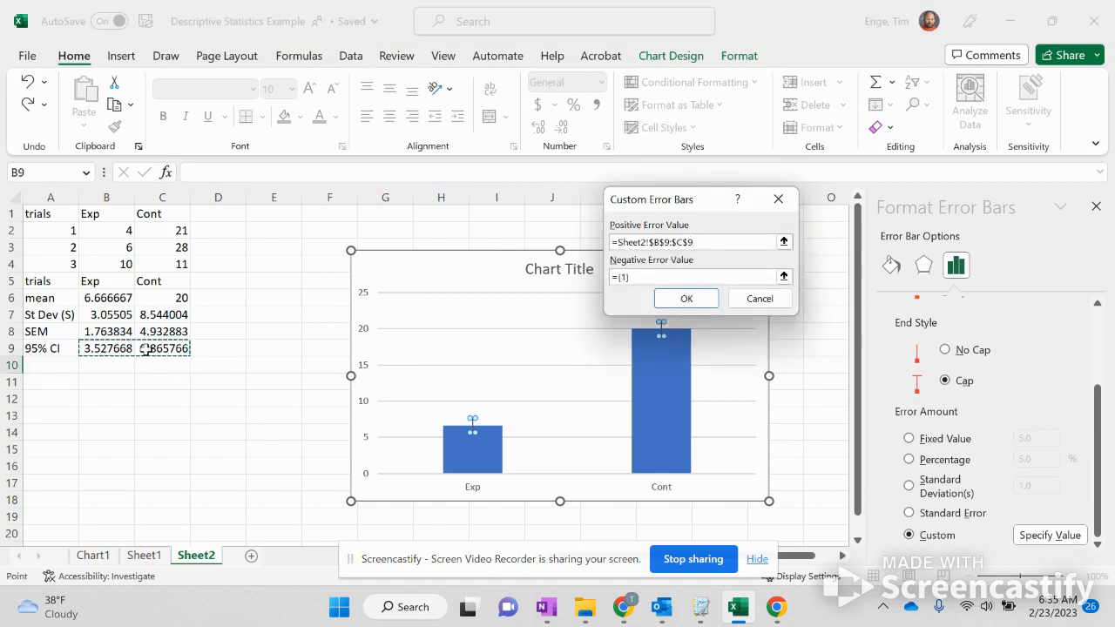
{"action": "left_click", "coordinate": [783, 277]}
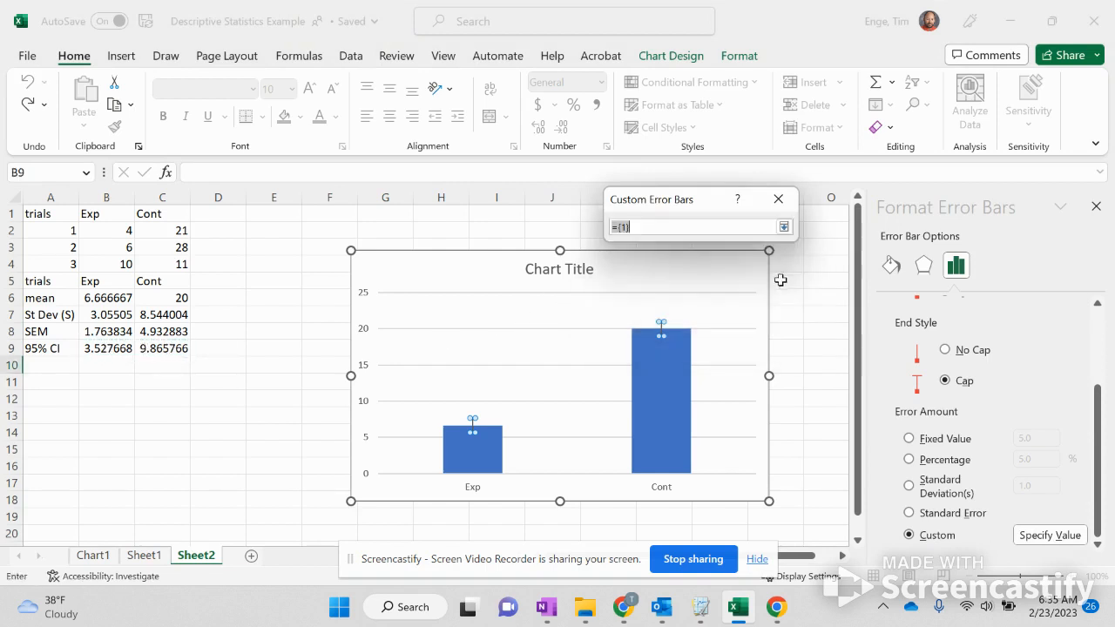
{"action": "left_click_drag", "start_coordinate": [117, 348], "coordinate": [178, 349]}
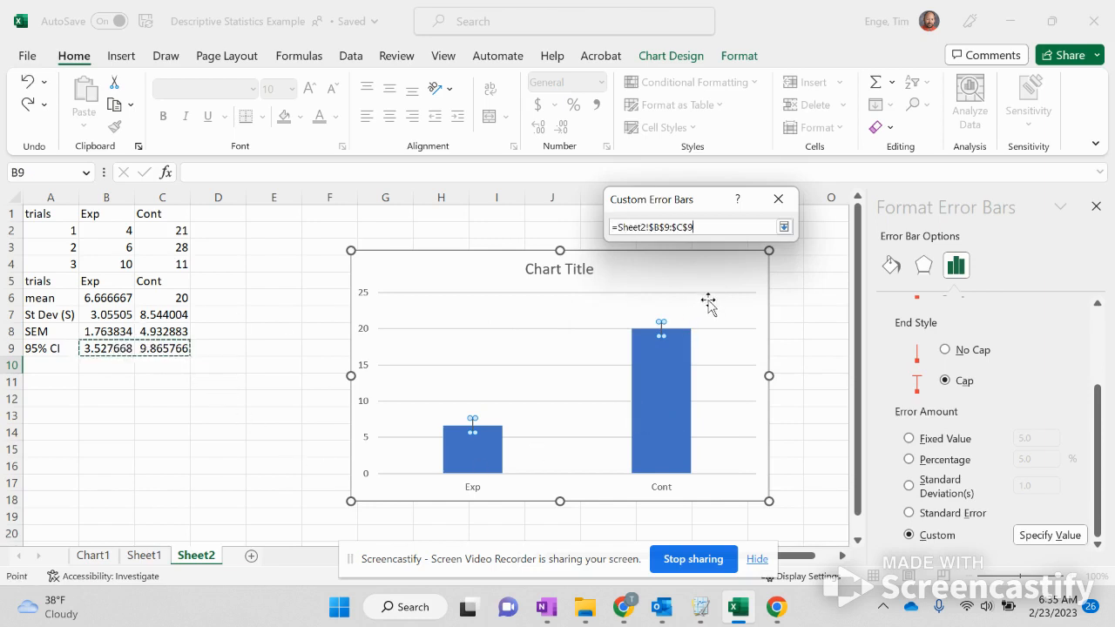
{"action": "key", "text": "Return"}
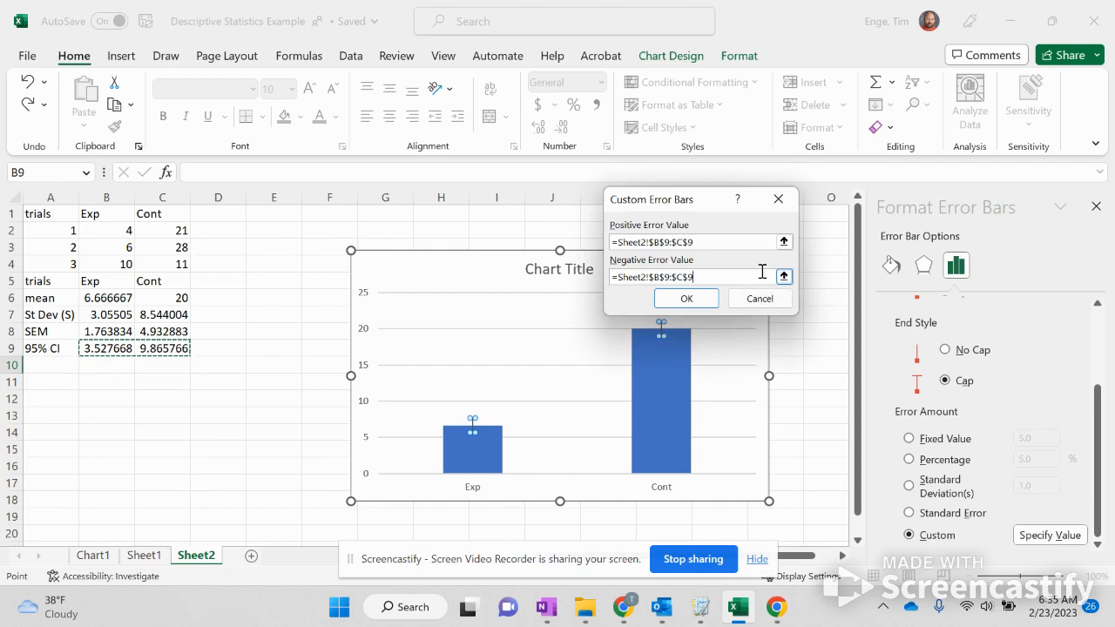
{"action": "key", "text": "Return"}
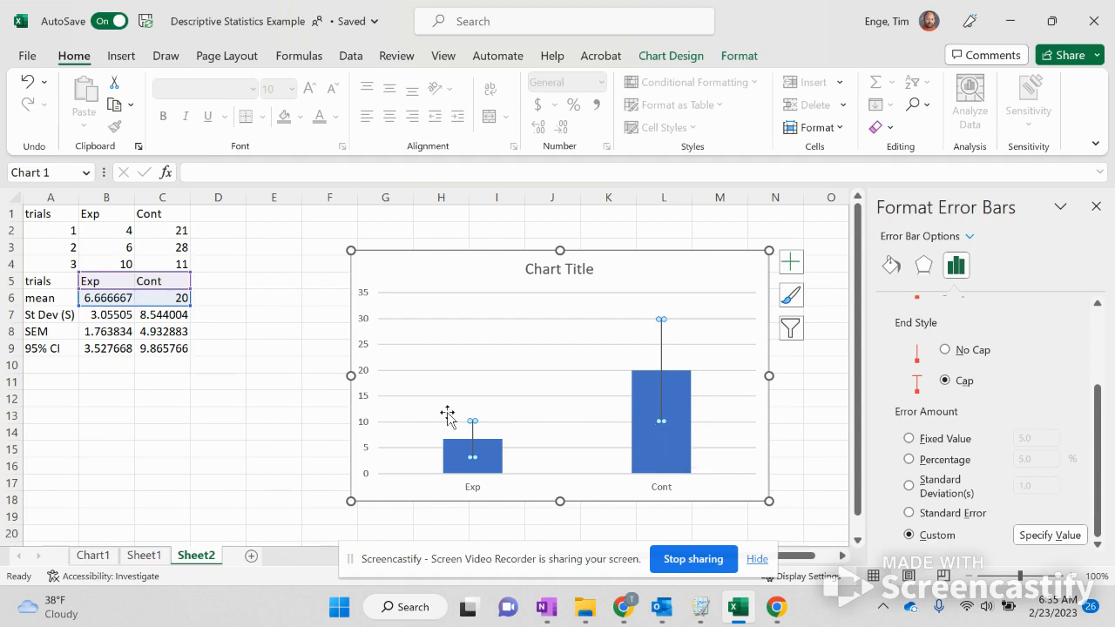
Change the column chart to an X Y (Scatter) chart and reposition it beside the data table.
{"action": "left_click_drag", "start_coordinate": [485, 268], "coordinate": [557, 269]}
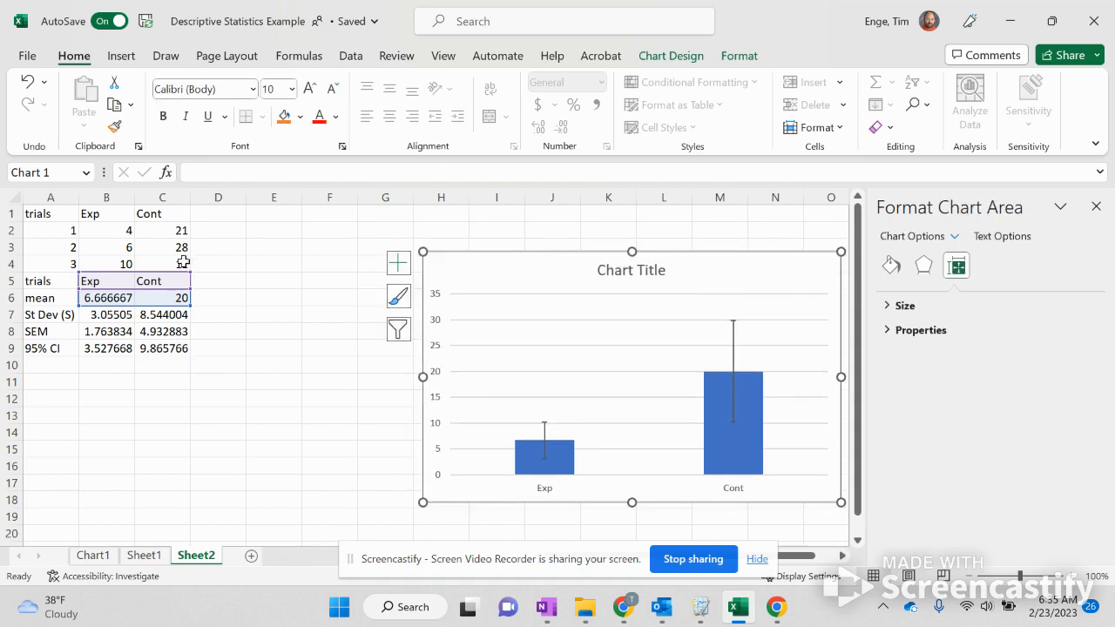
{"action": "left_click", "coordinate": [121, 61]}
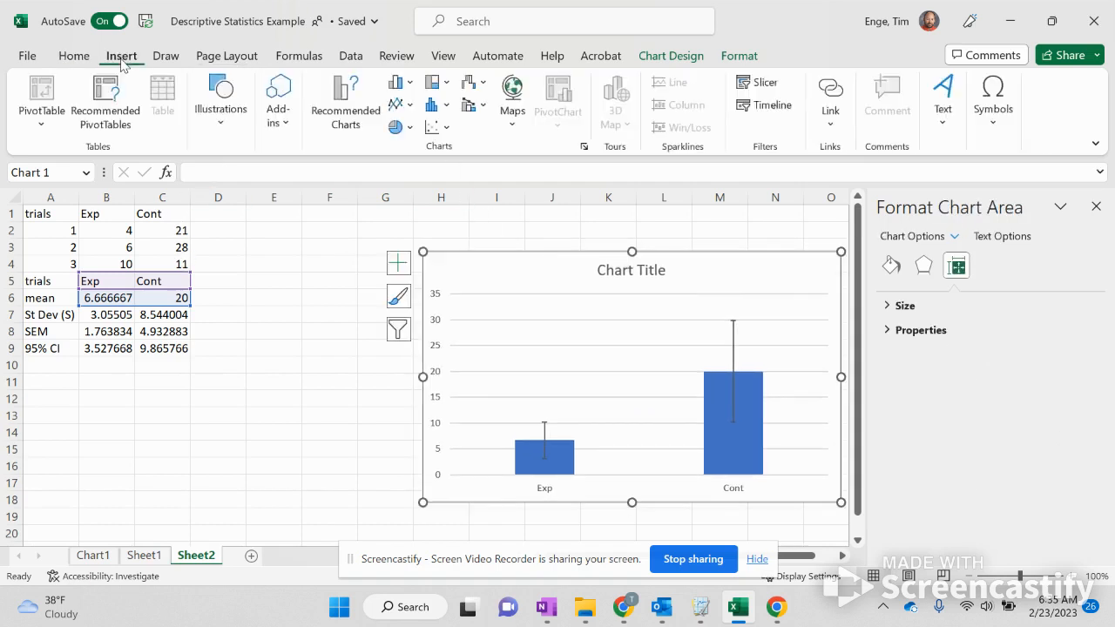
{"action": "left_click", "coordinate": [347, 102]}
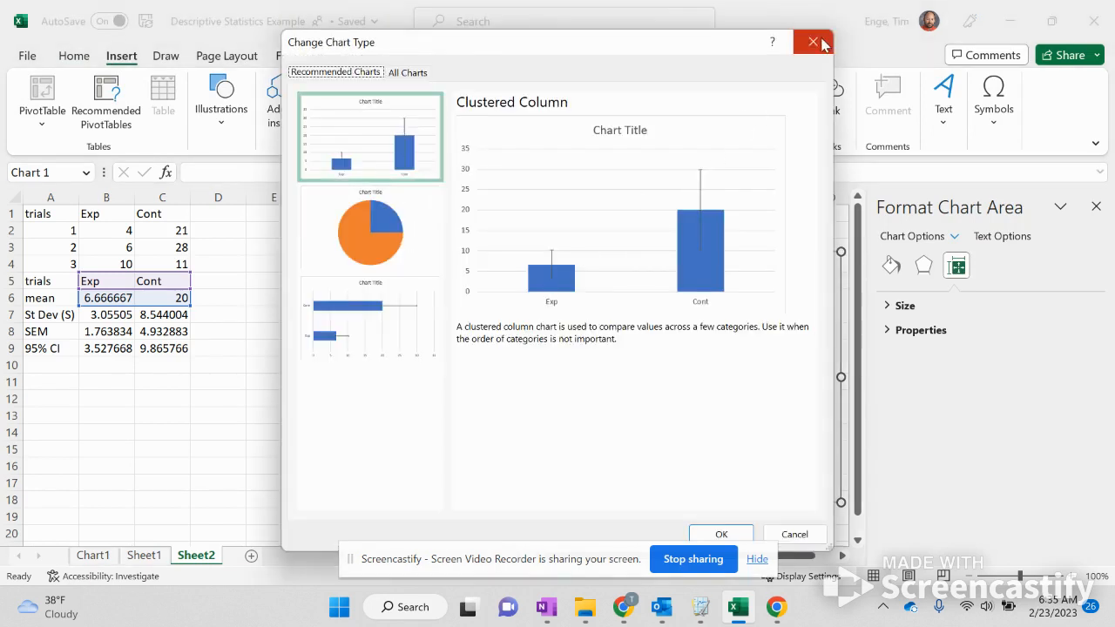
{"action": "left_click", "coordinate": [400, 72]}
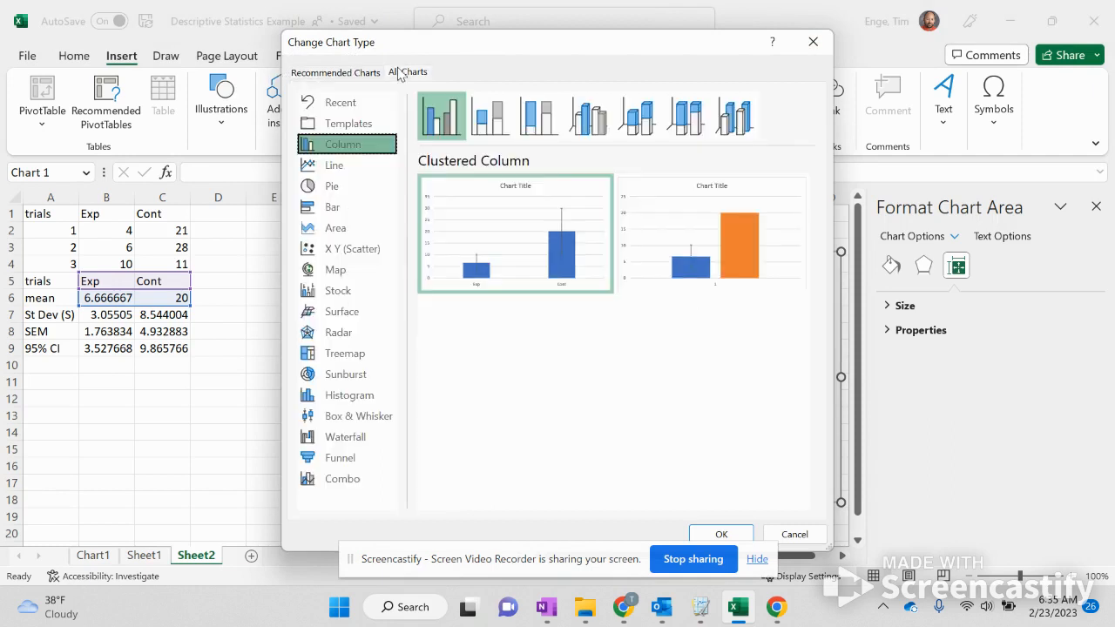
{"action": "mouse_move", "coordinate": [466, 223]}
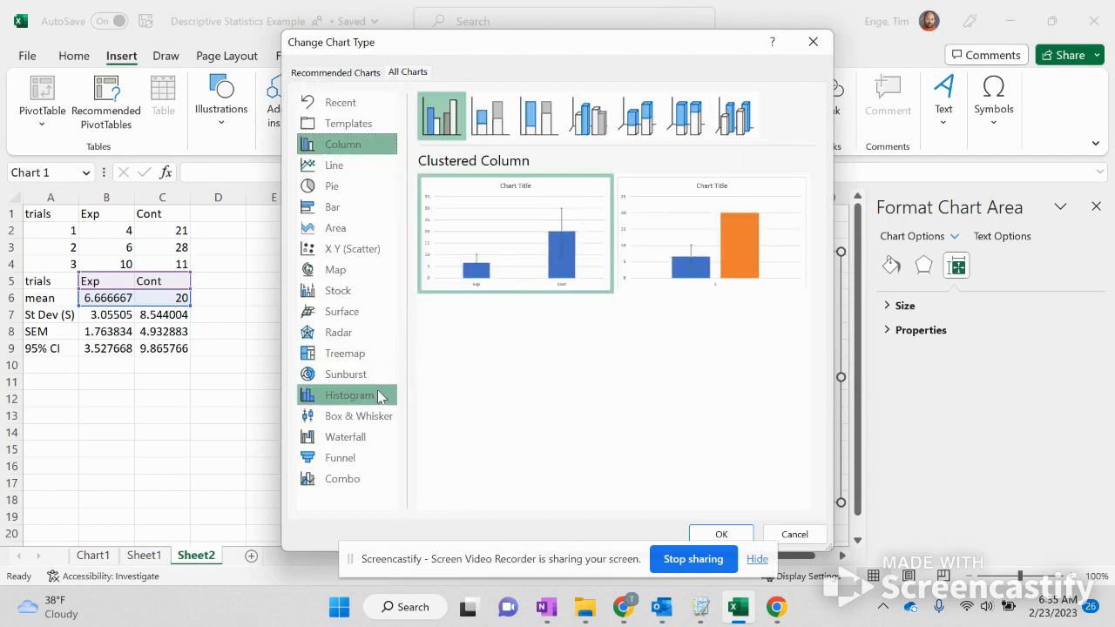
{"action": "left_click", "coordinate": [373, 250]}
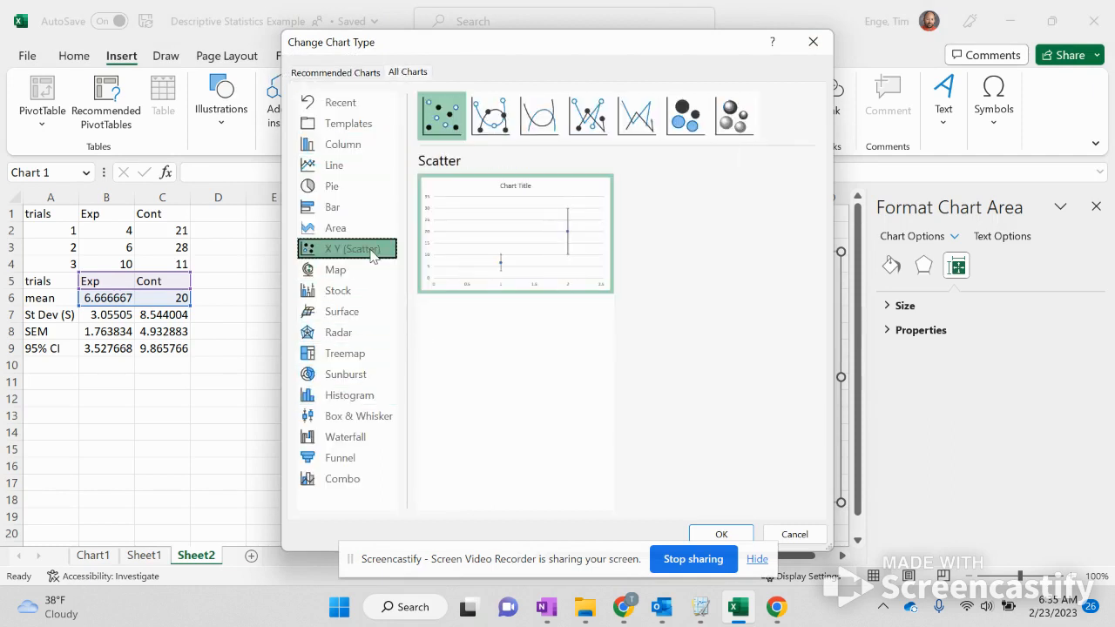
{"action": "left_click", "coordinate": [720, 534]}
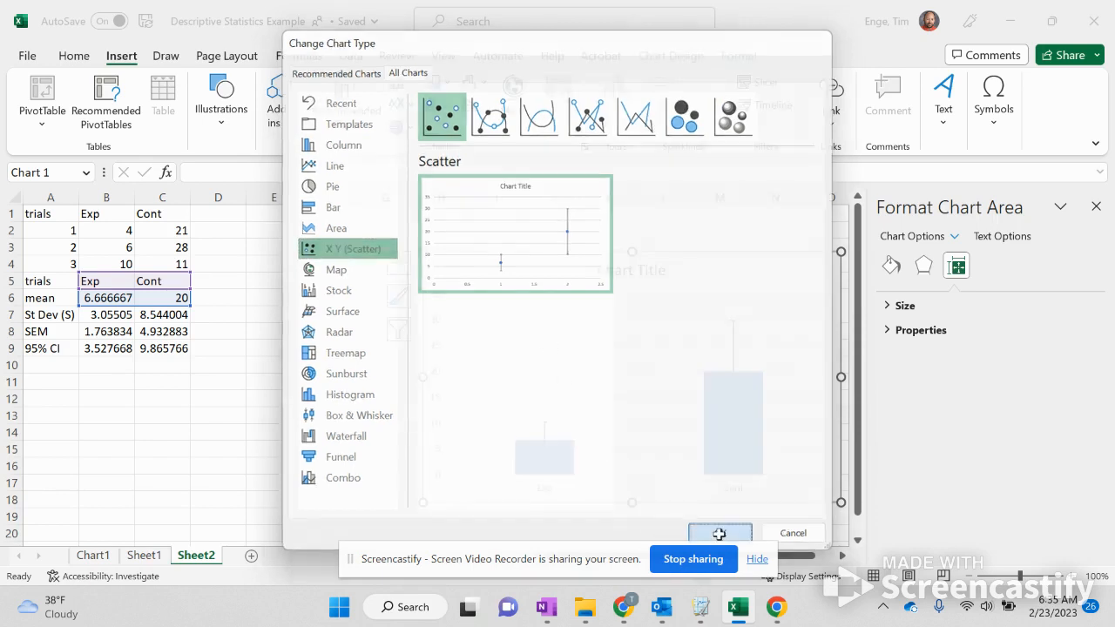
{"action": "left_click_drag", "start_coordinate": [711, 267], "coordinate": [589, 254]}
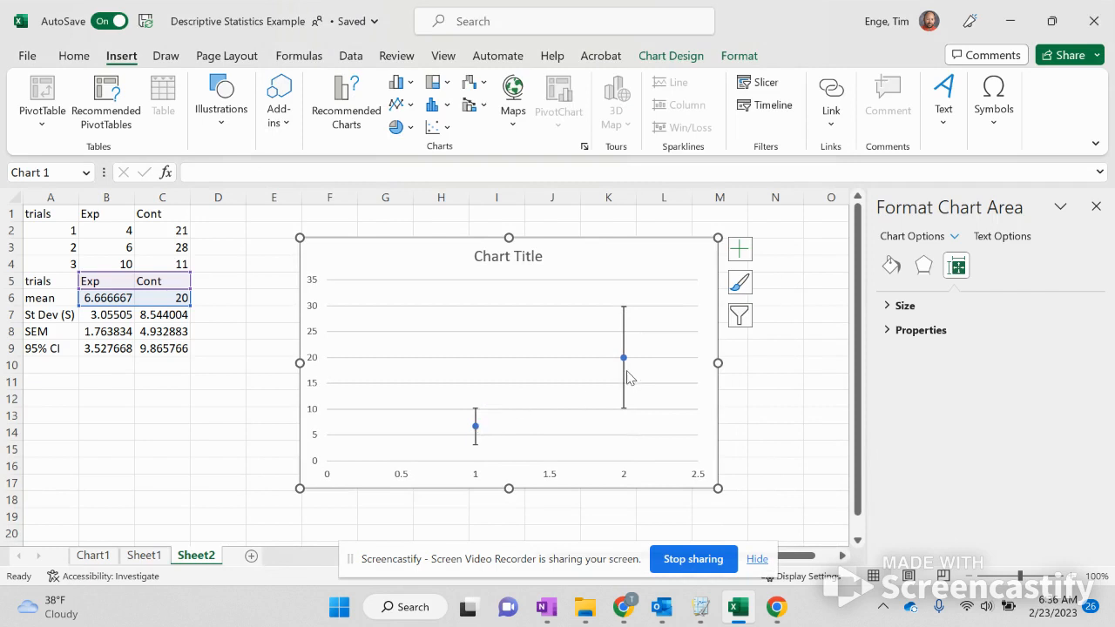
Open the scatter chart's detailed error bar options and examine the error amount settings.
{"action": "left_click", "coordinate": [739, 250]}
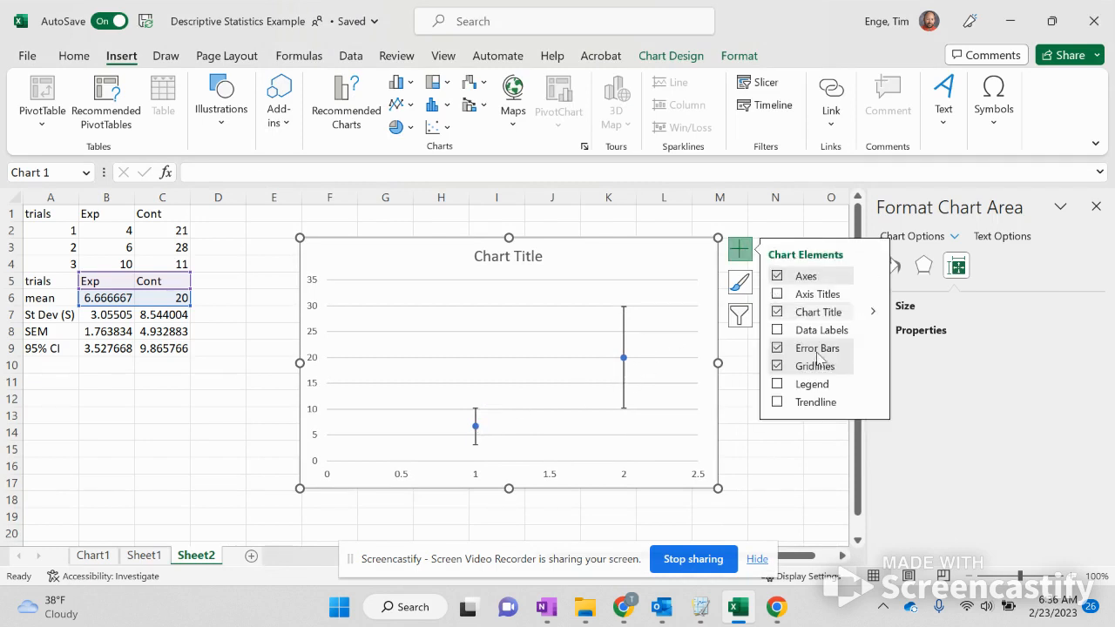
{"action": "left_click", "coordinate": [869, 352]}
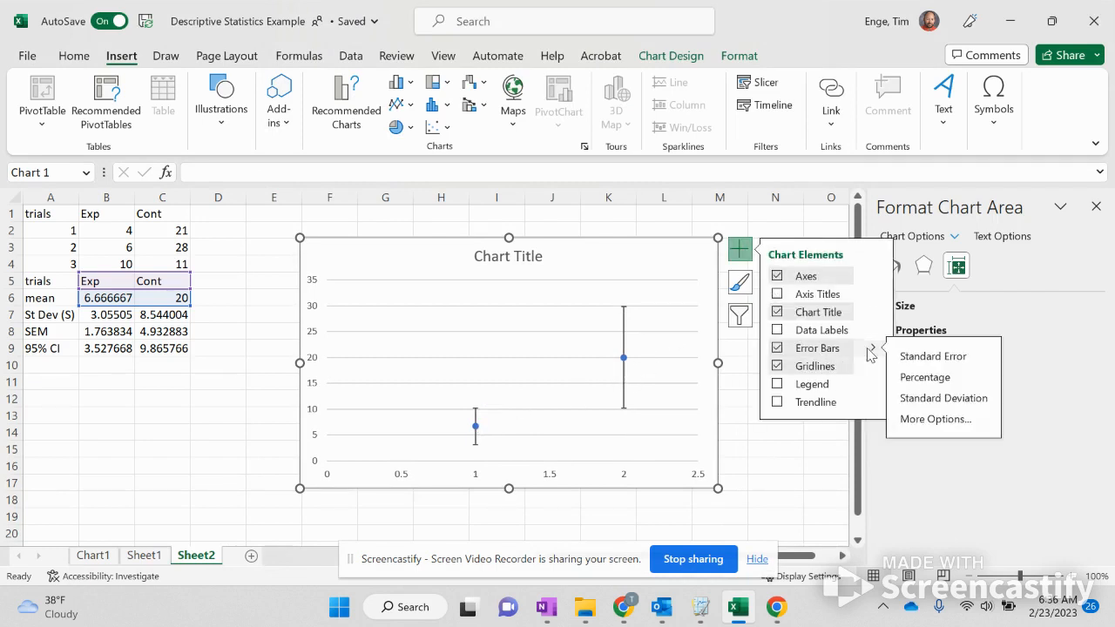
{"action": "left_click", "coordinate": [930, 420]}
{"action": "scroll", "coordinate": [954, 400], "scroll_direction": "down", "scroll_amount": 3}
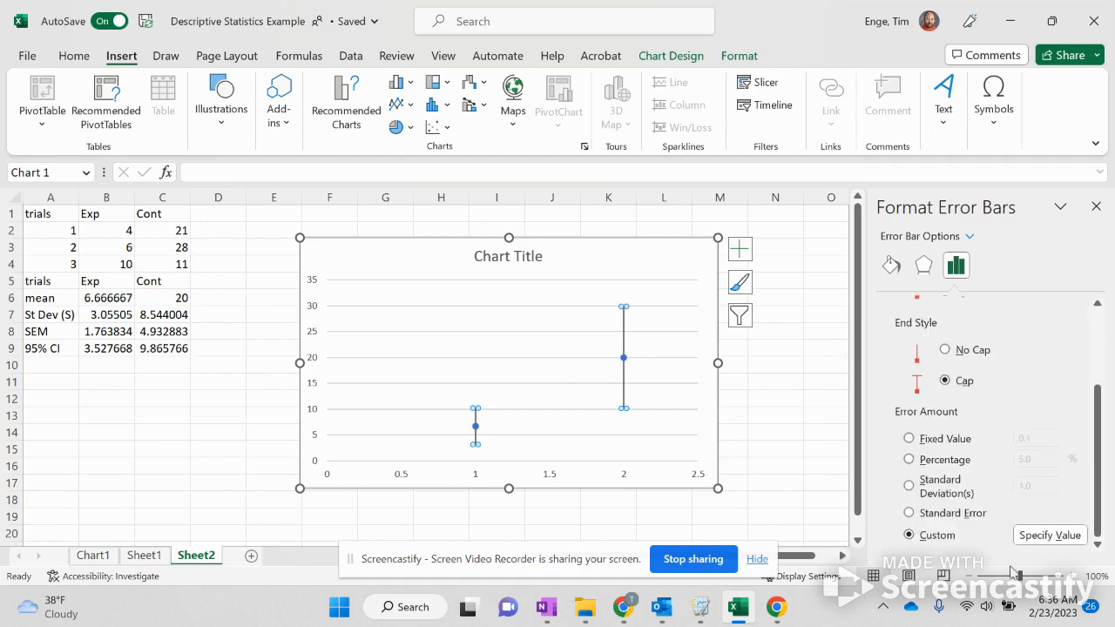